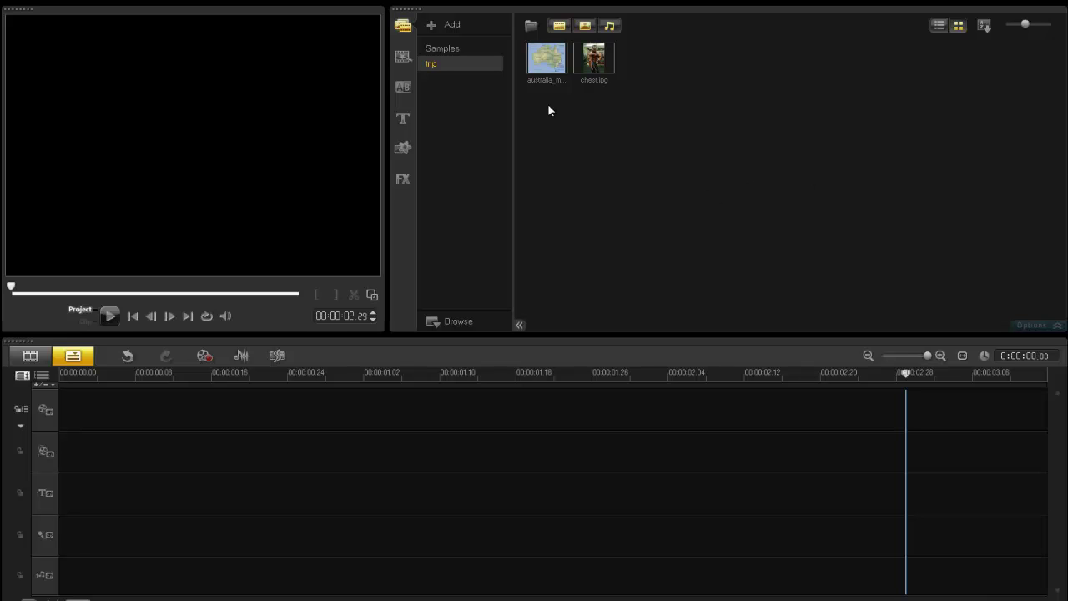
Place the Australia map image from the Library onto the Video Track
left_click(547, 67)
left_click_drag(544, 67, 367, 416)
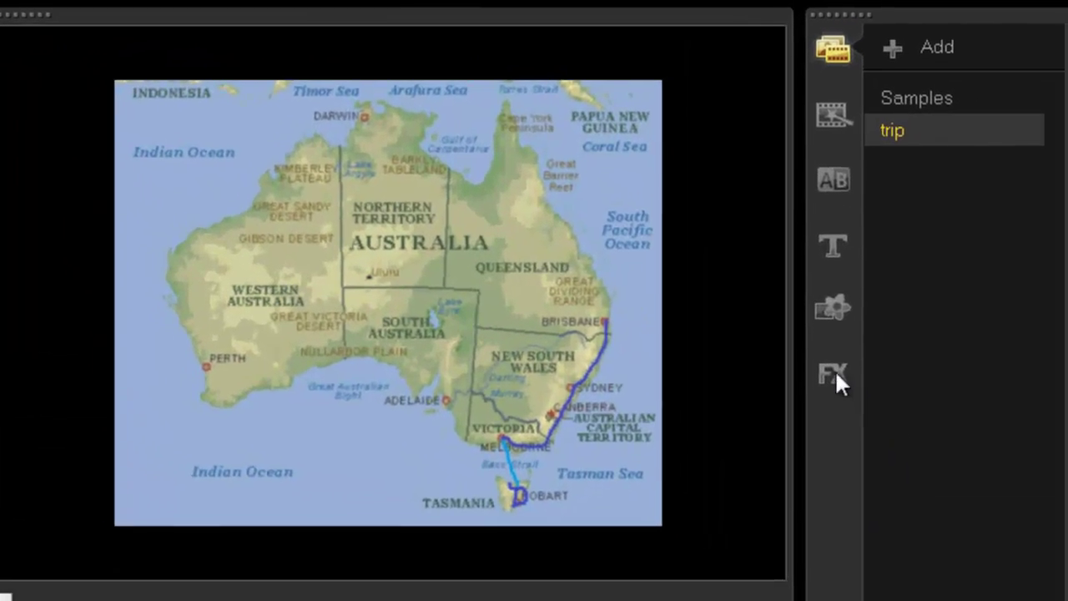
Apply the RotoPen filter from the FX library to the map clip and customize it
left_click(867, 385)
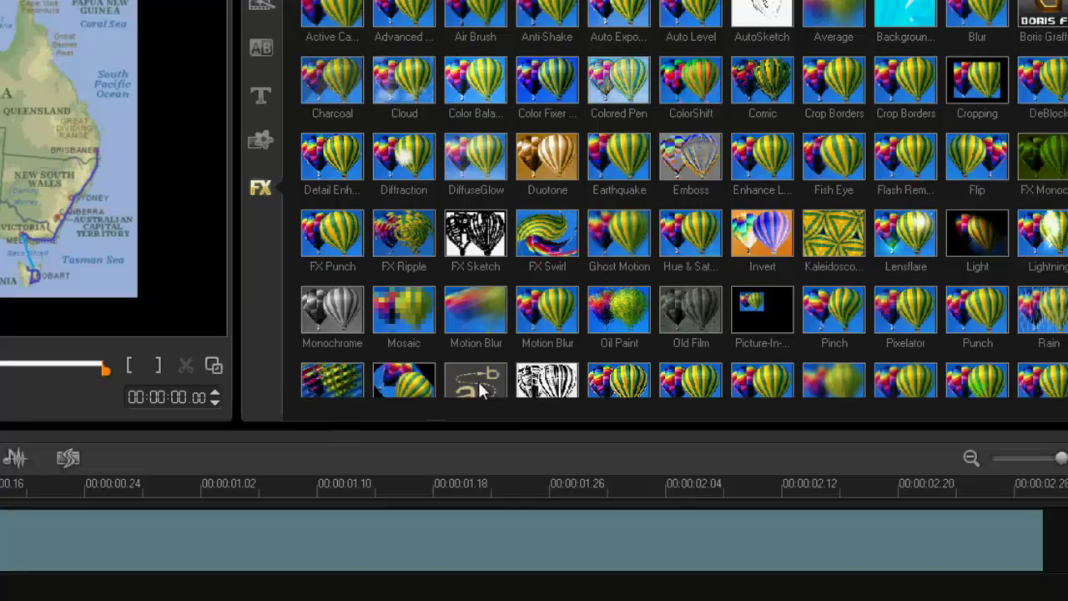
left_click(483, 391)
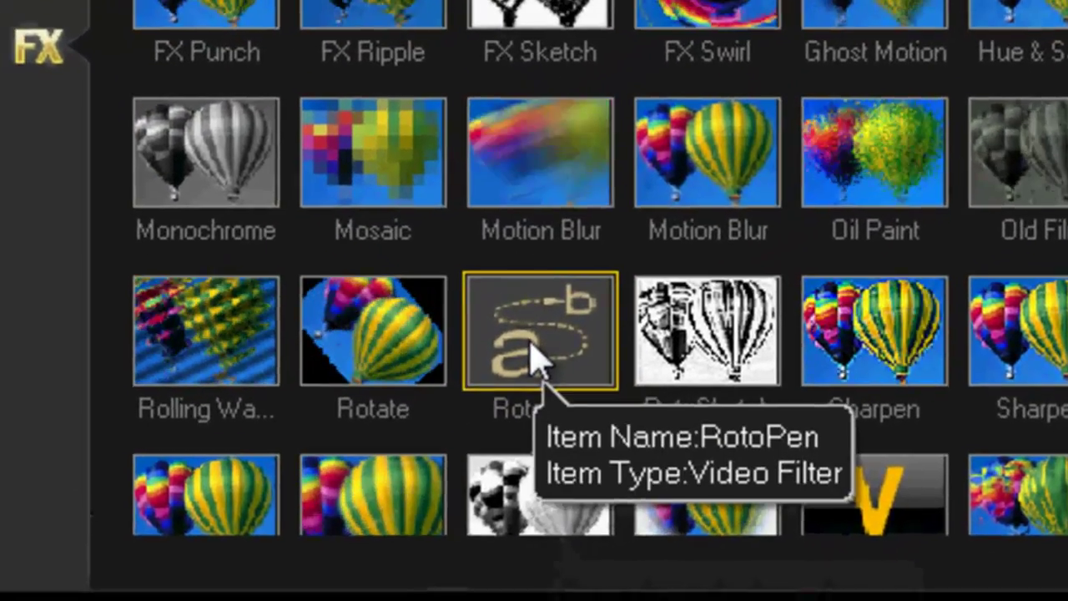
left_click_drag(522, 367, 596, 469)
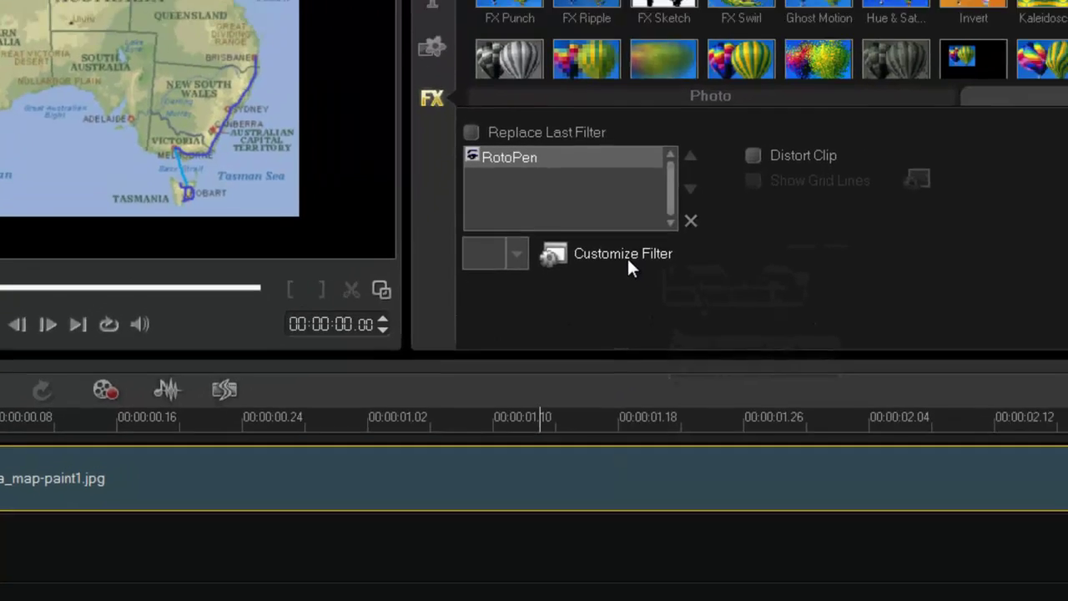
left_click(626, 256)
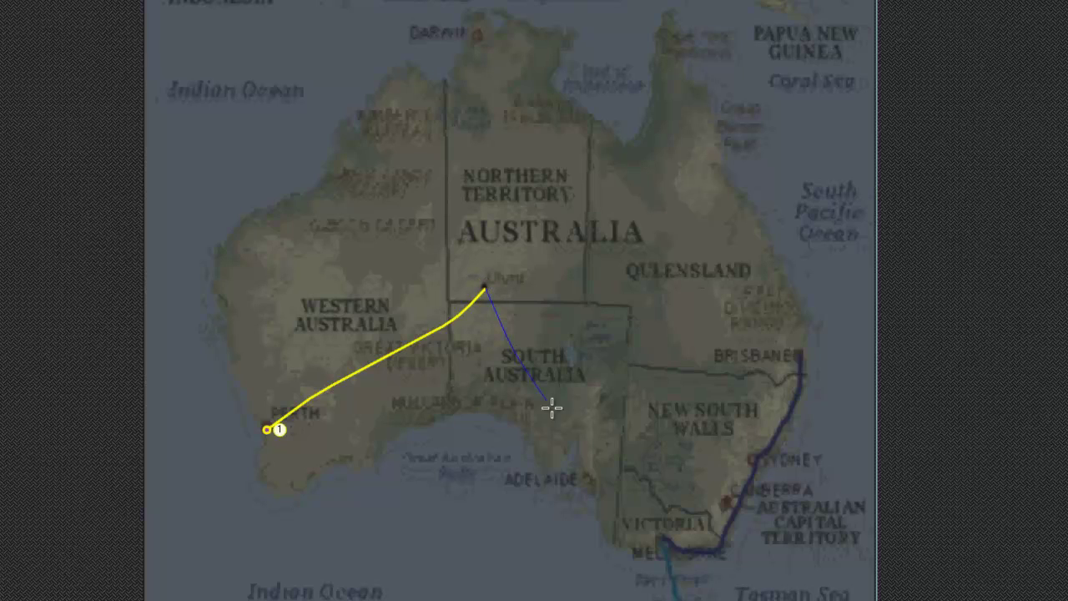
Extend the route from Uluru via Melbourne and Brisbane, looping over northern Australia, then end it
left_click(656, 535)
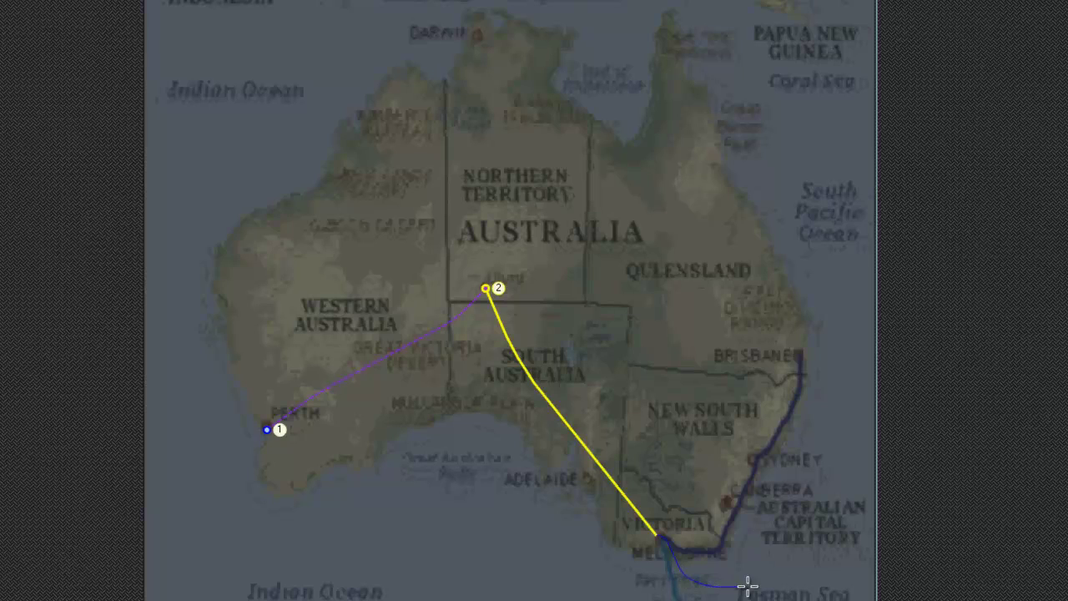
left_click(802, 359)
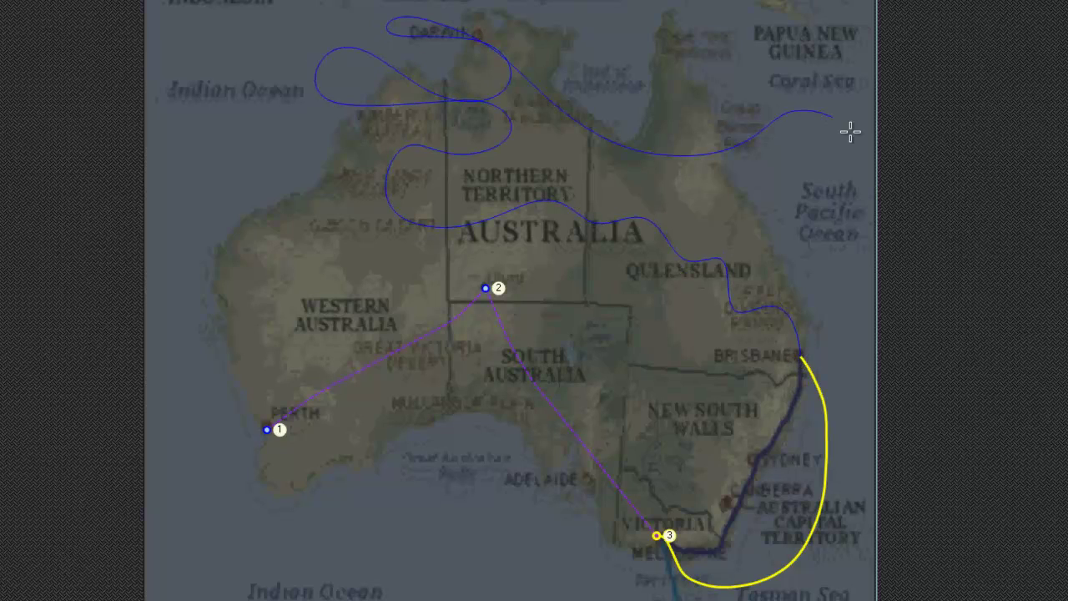
left_click(941, 131)
left_click(941, 131)
left_click(498, 155)
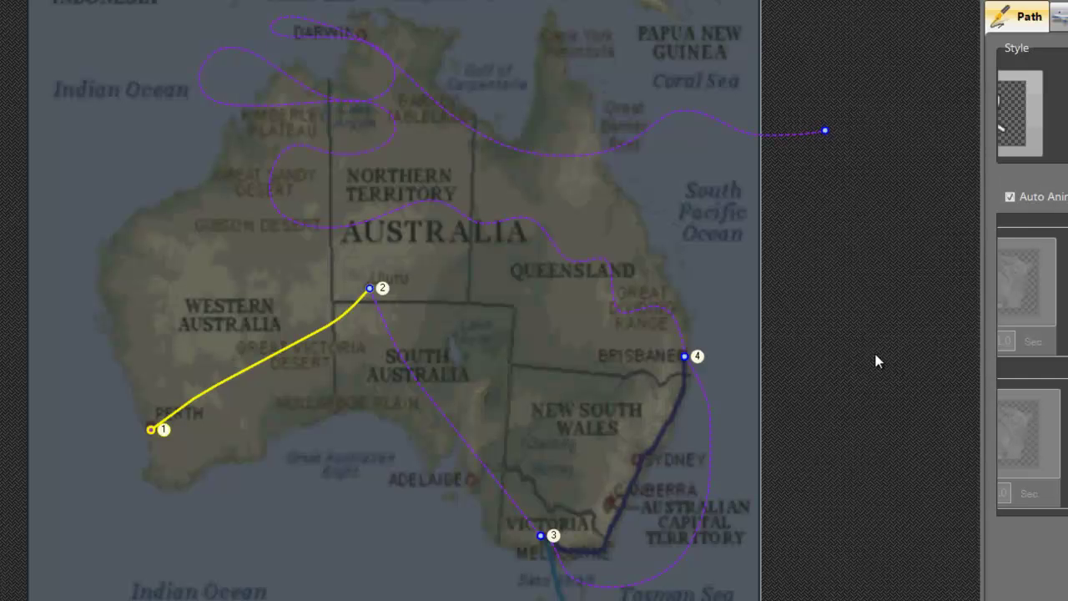
Widen the Edit Route panel and toggle the small result preview
left_click_drag(983, 361, 854, 363)
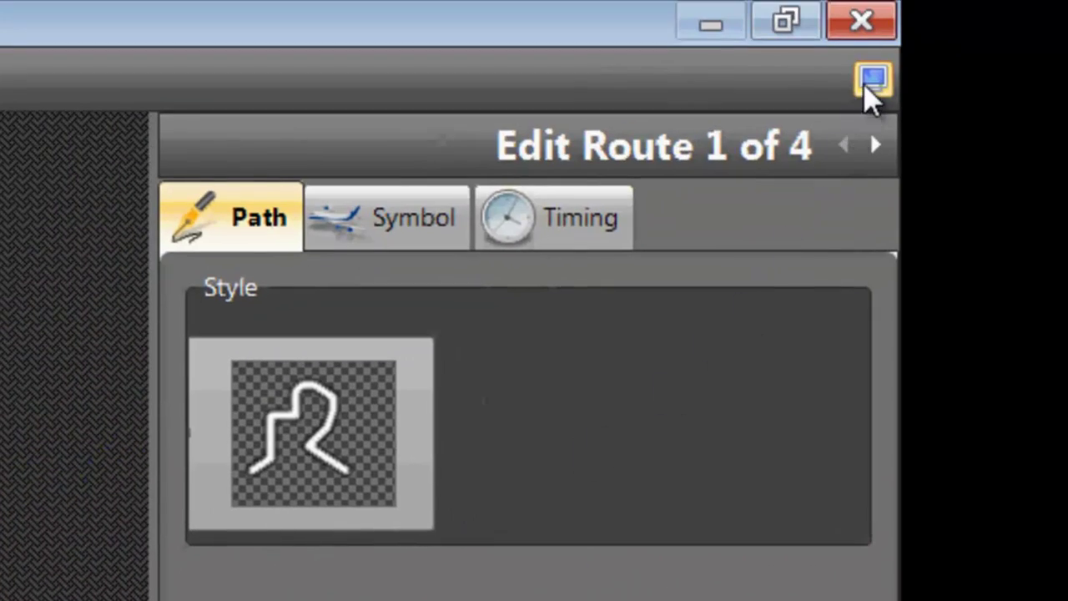
left_click(867, 84)
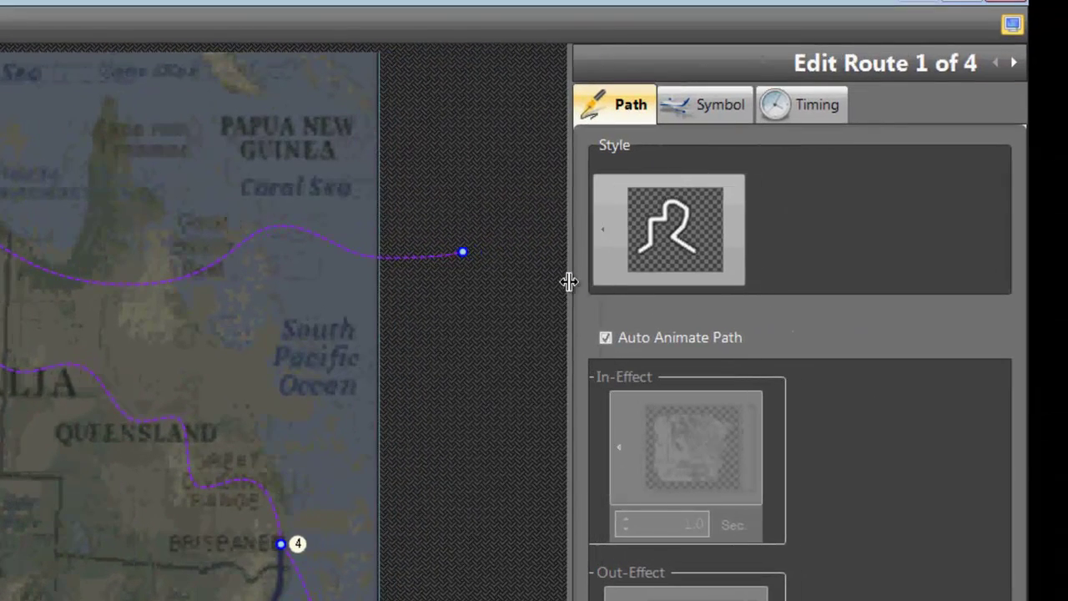
Set route 1's path line style to the blue-and-white route style
left_click(608, 238)
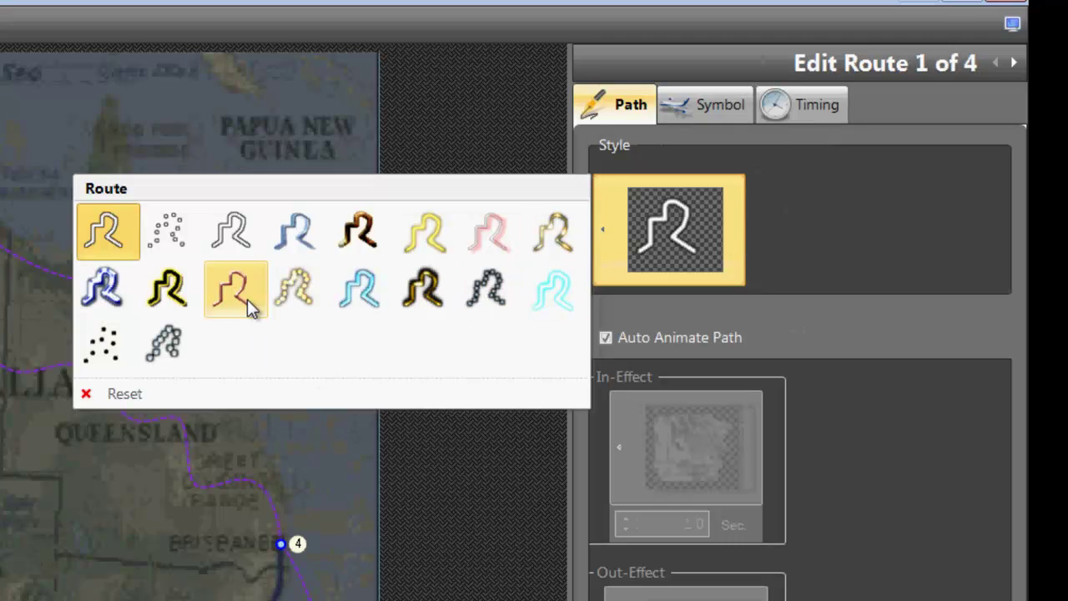
left_click(111, 294)
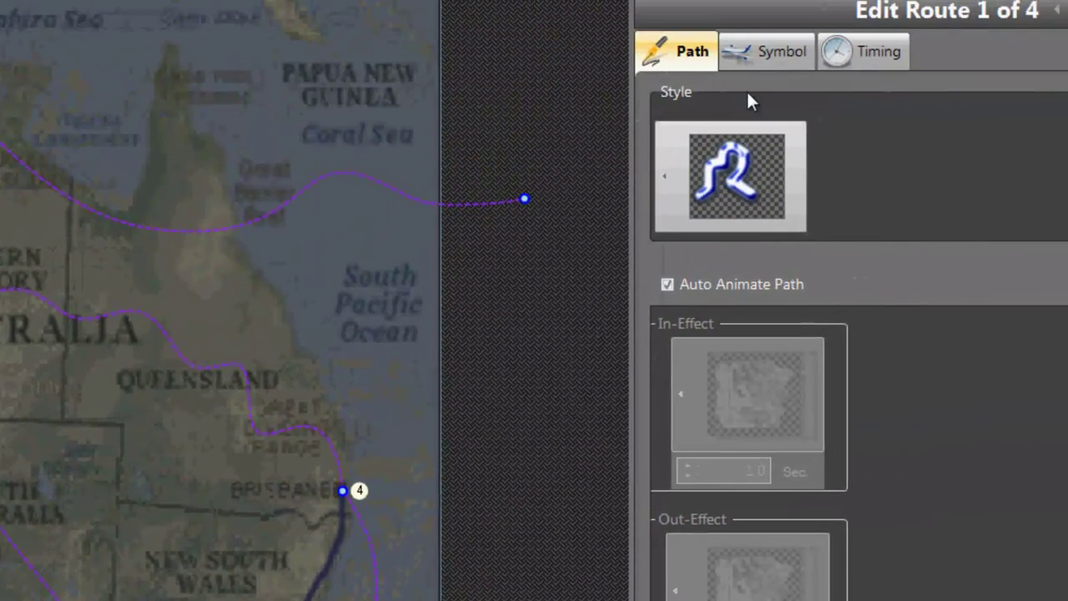
Choose the bicycle as route 1's traveler symbol on the Symbol tab
left_click(770, 57)
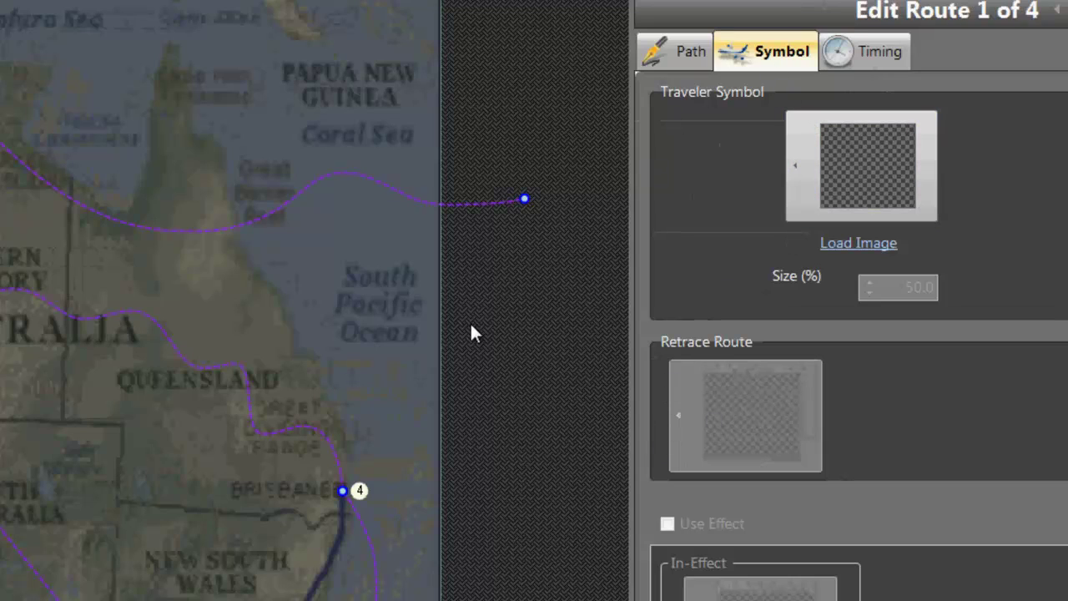
left_click(799, 173)
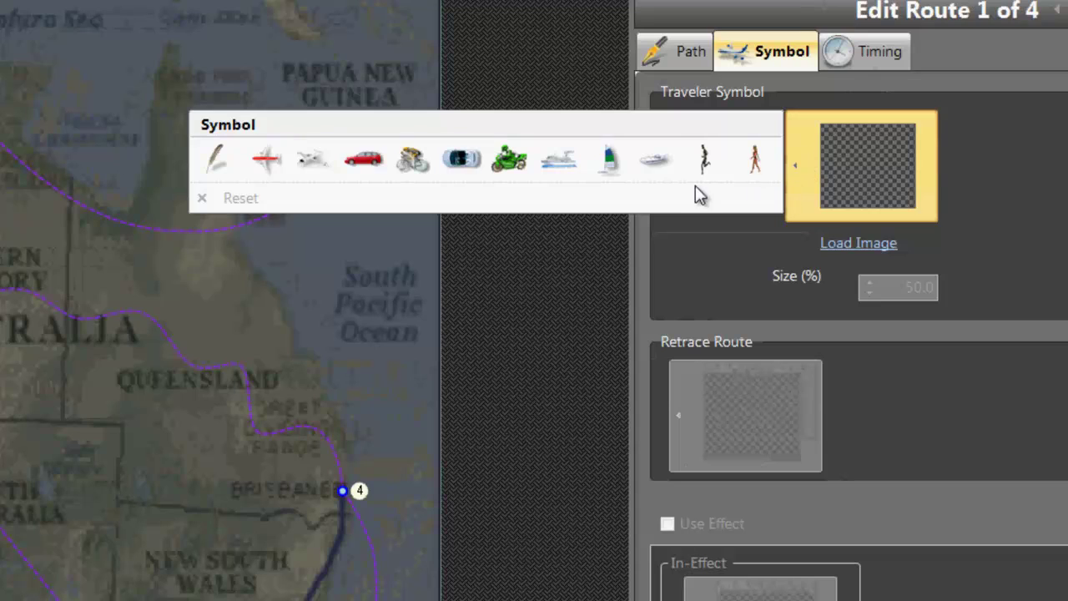
mouse_move(419, 167)
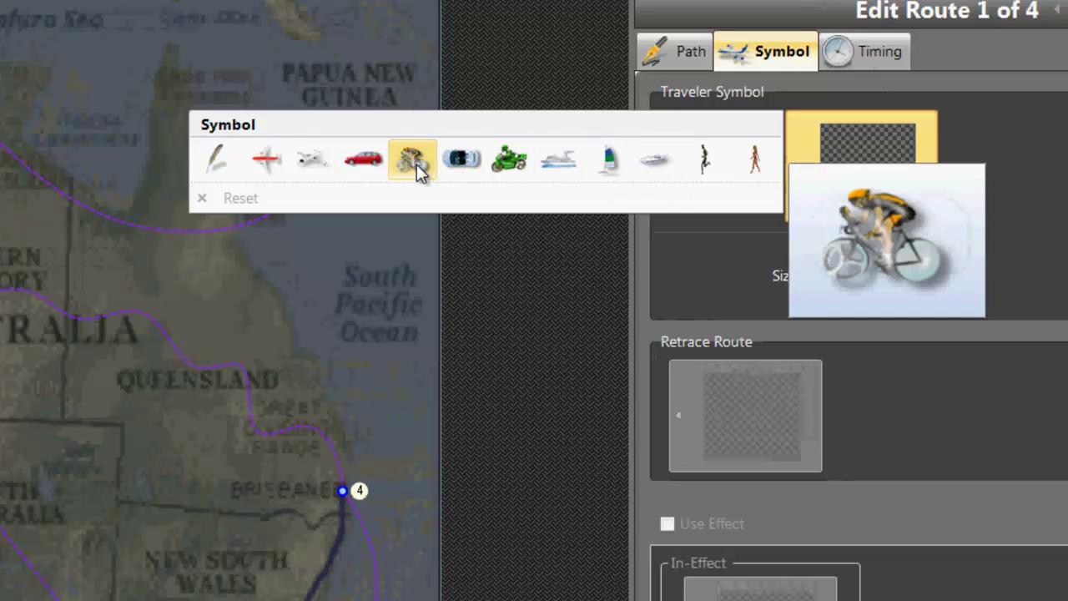
left_click(412, 161)
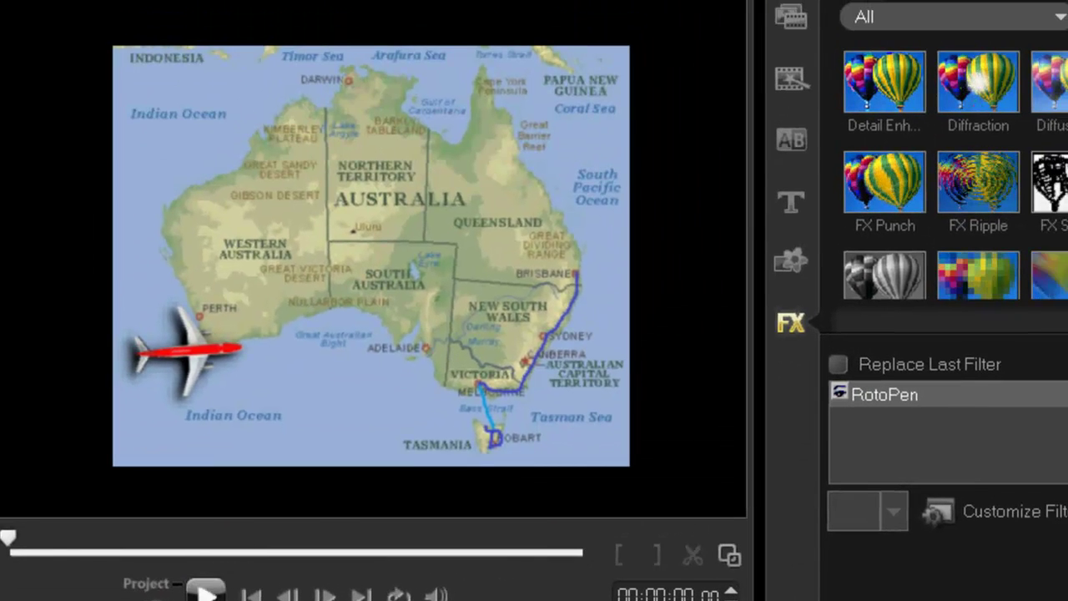
Watch the RotoPen route animation in the preview, then reopen the RotoPen filter settings
key("space")
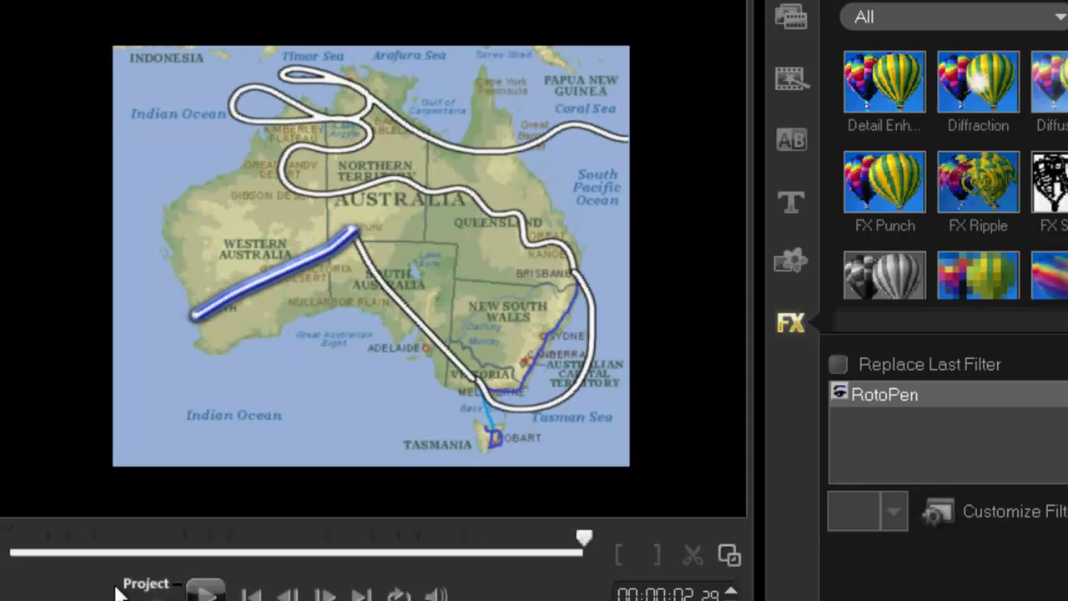
left_click(205, 593)
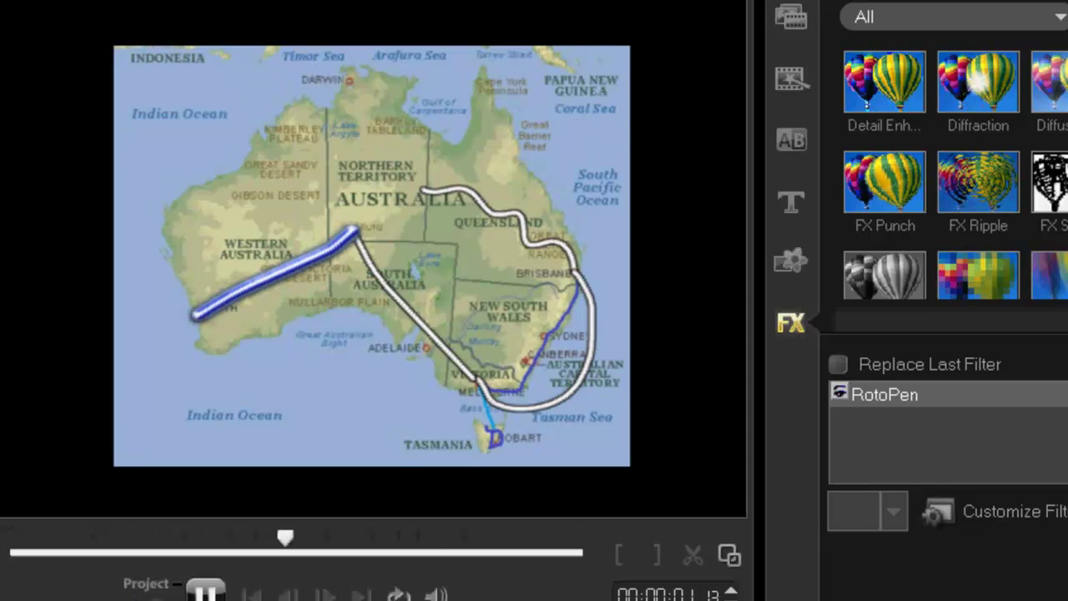
left_click(206, 593)
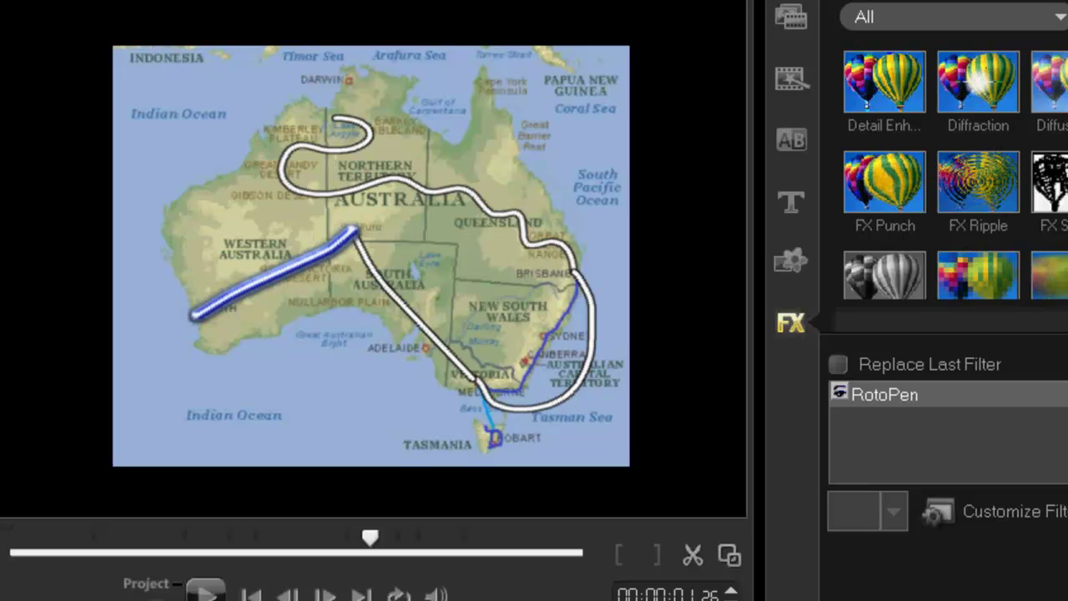
key("End")
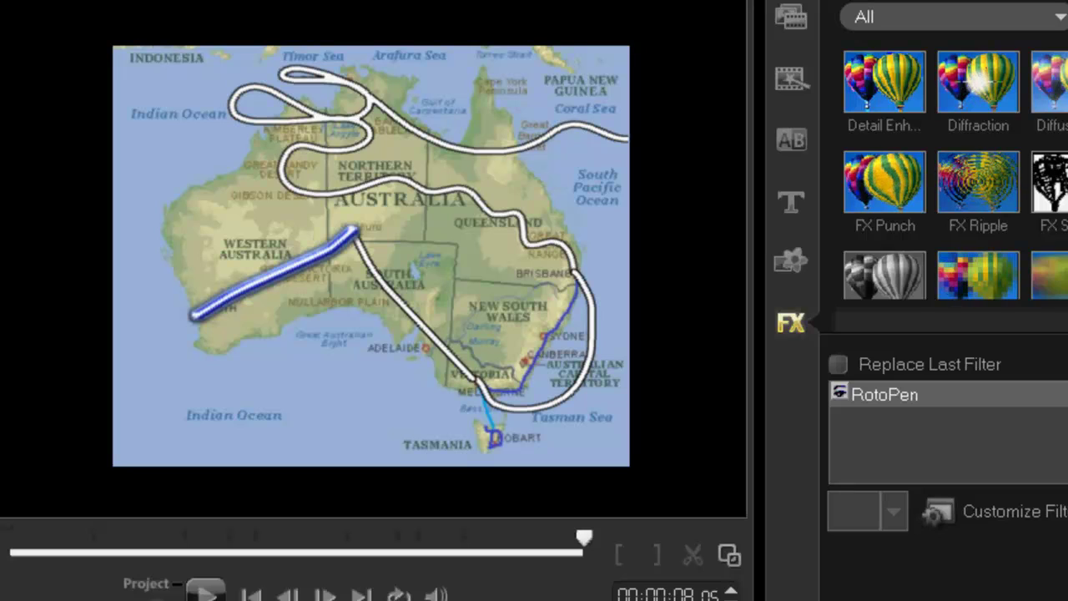
key("space")
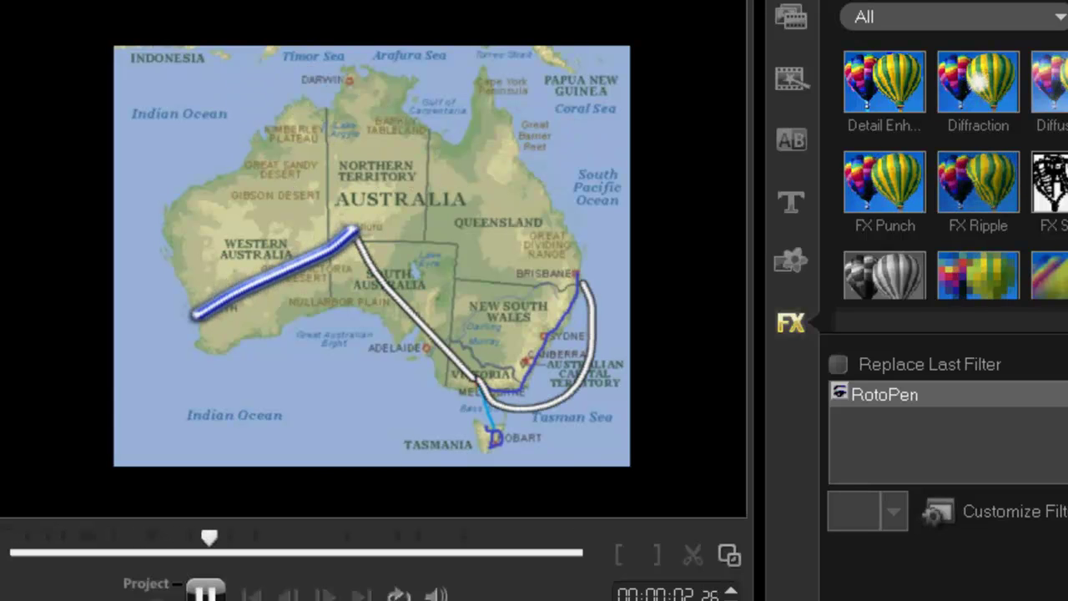
key("space")
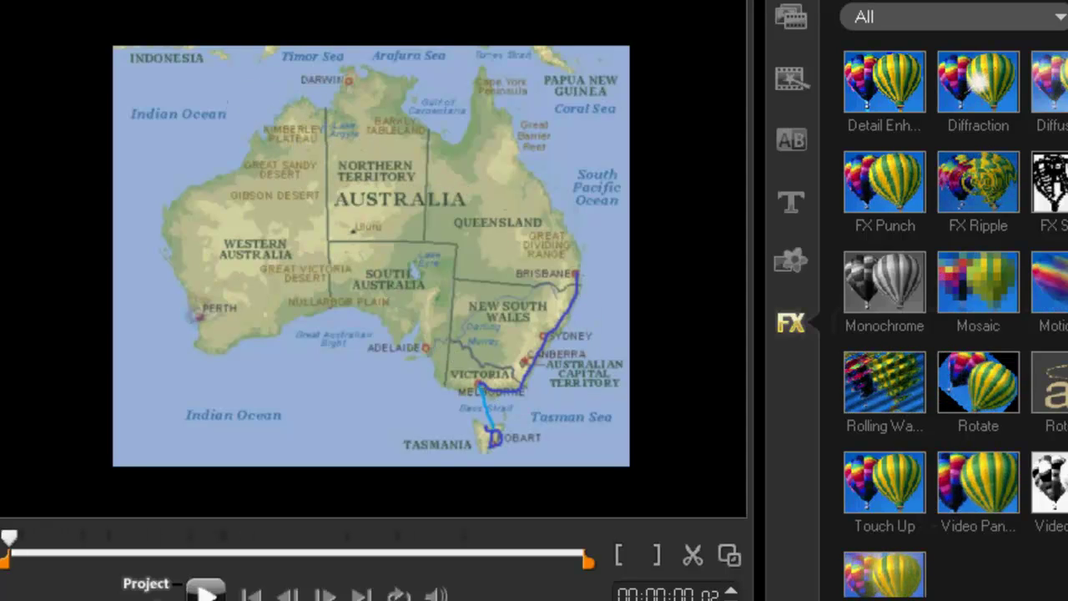
key("space")
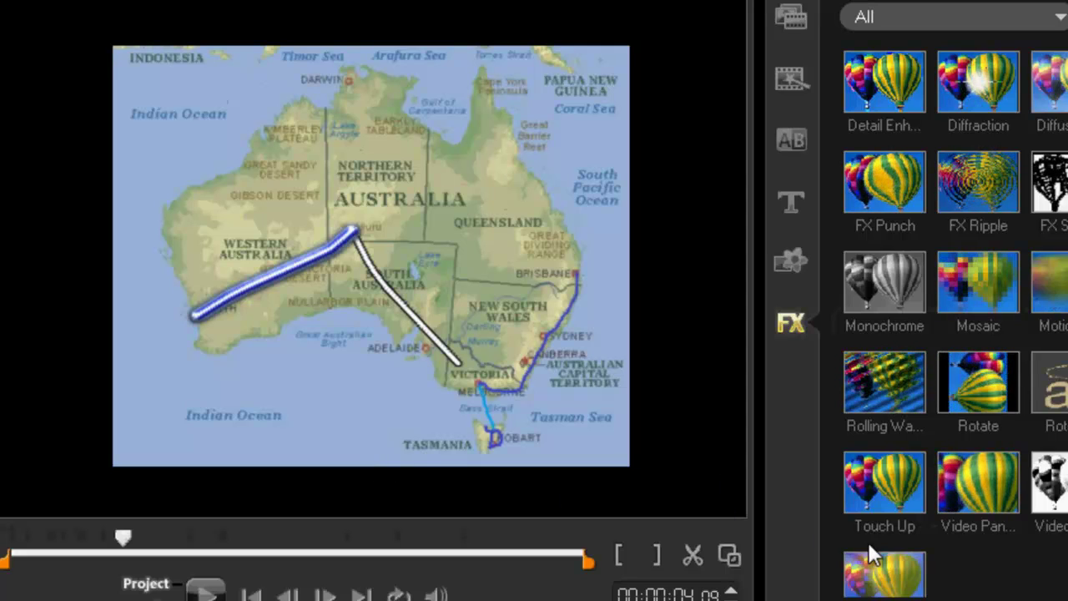
left_click_drag(876, 563, 834, 599)
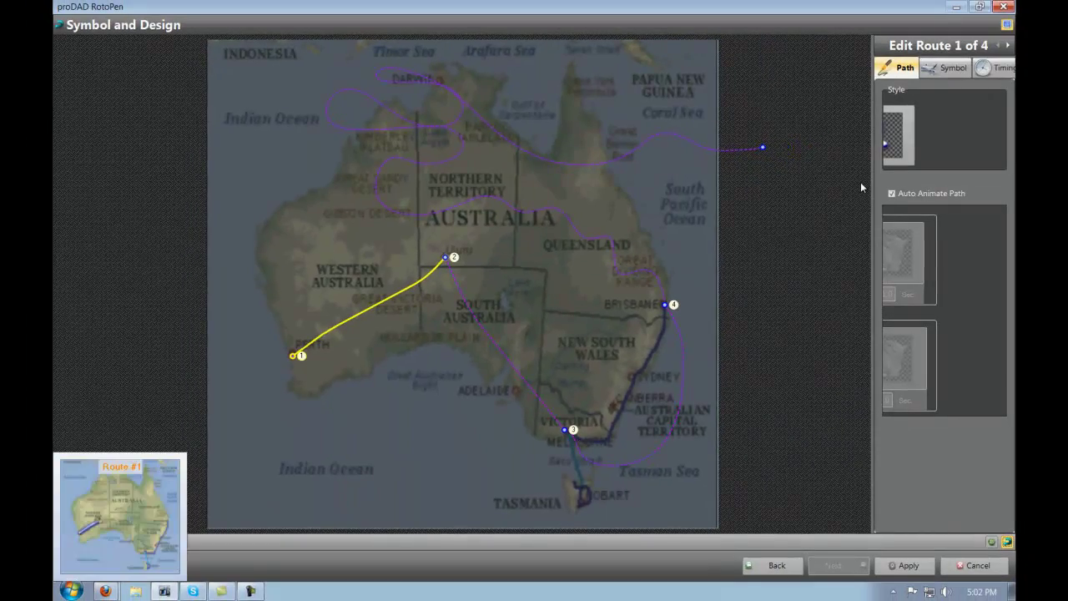
Set route 1's retrace symbol to the slanted red car
left_click_drag(872, 190, 774, 189)
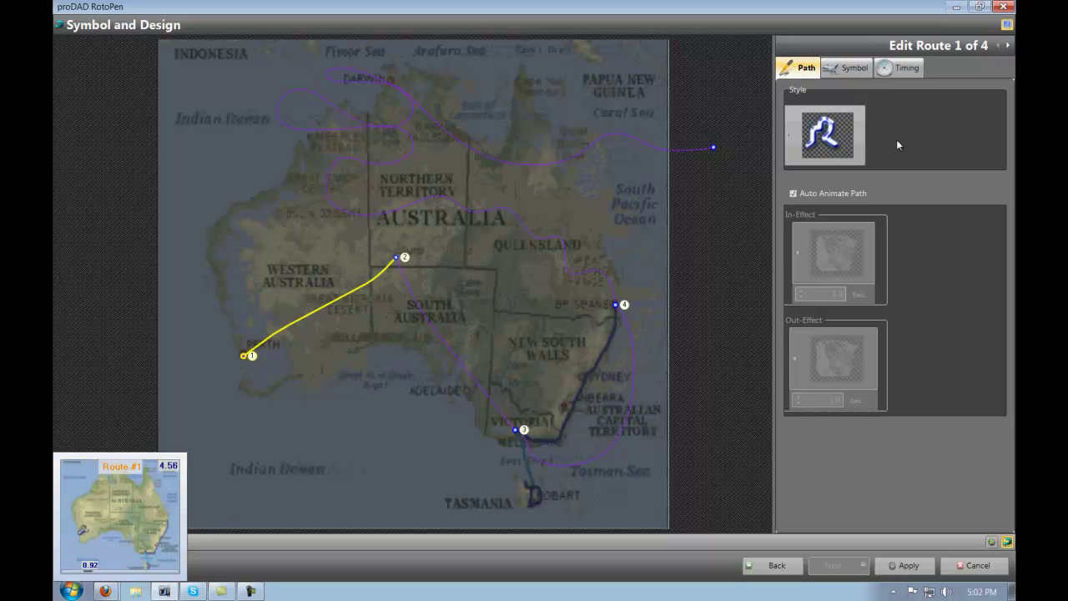
left_click(853, 69)
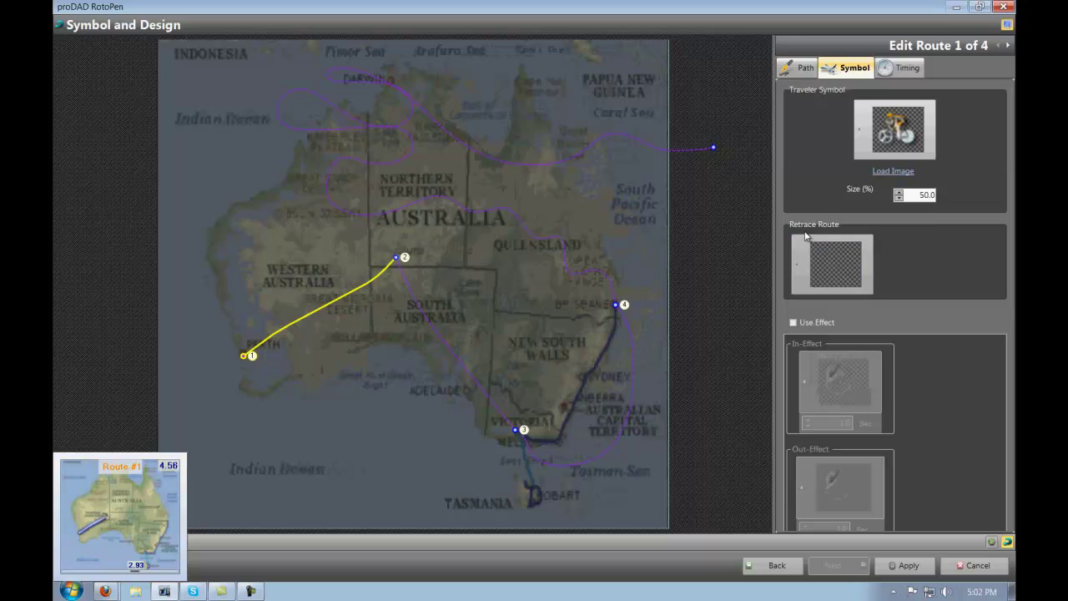
left_click(799, 267)
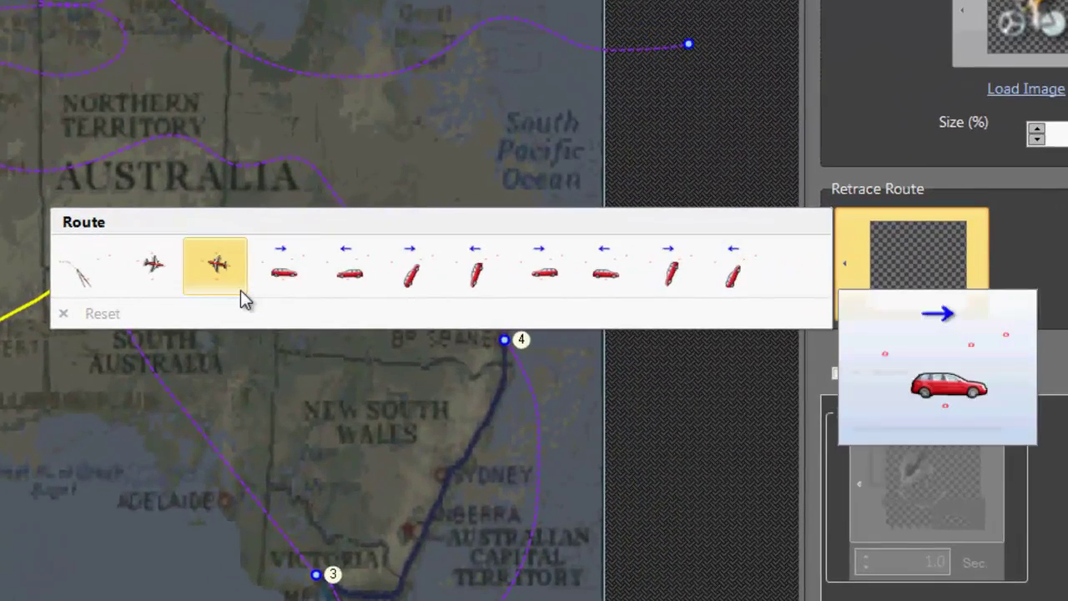
mouse_move(476, 280)
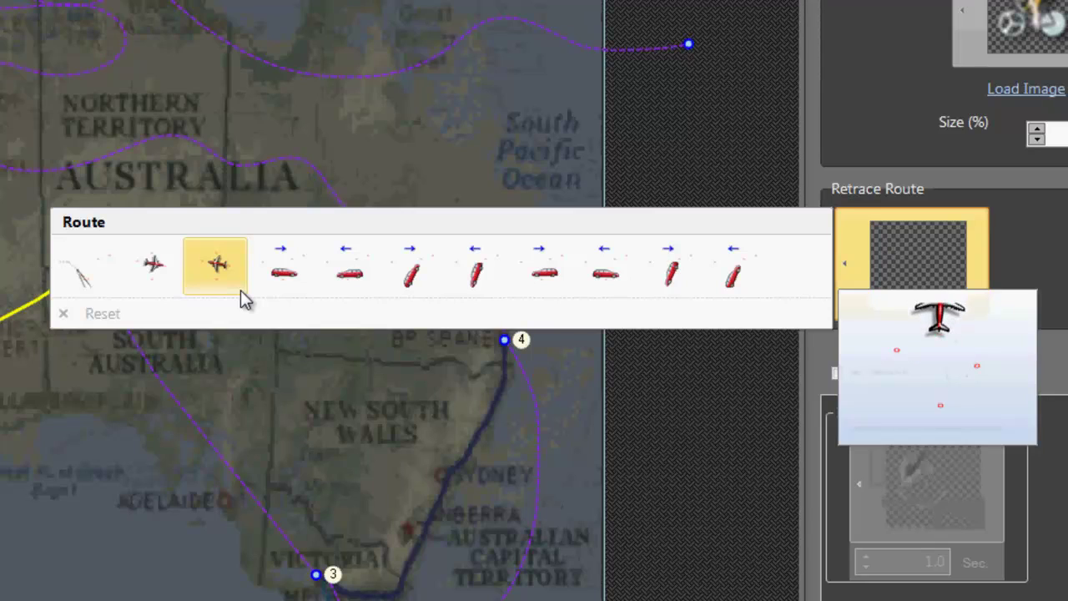
mouse_move(404, 281)
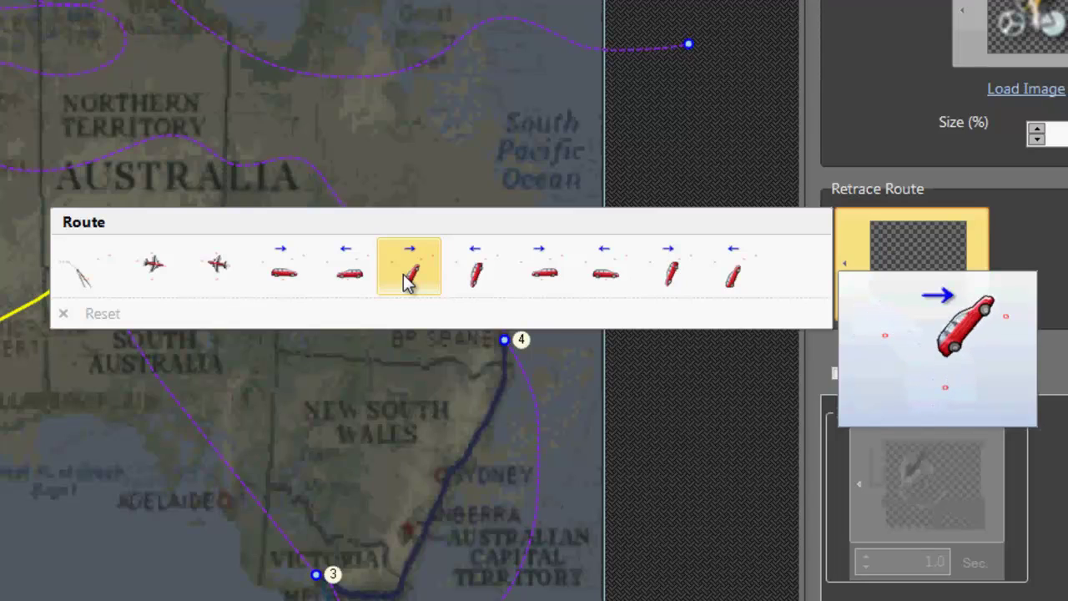
left_click(406, 281)
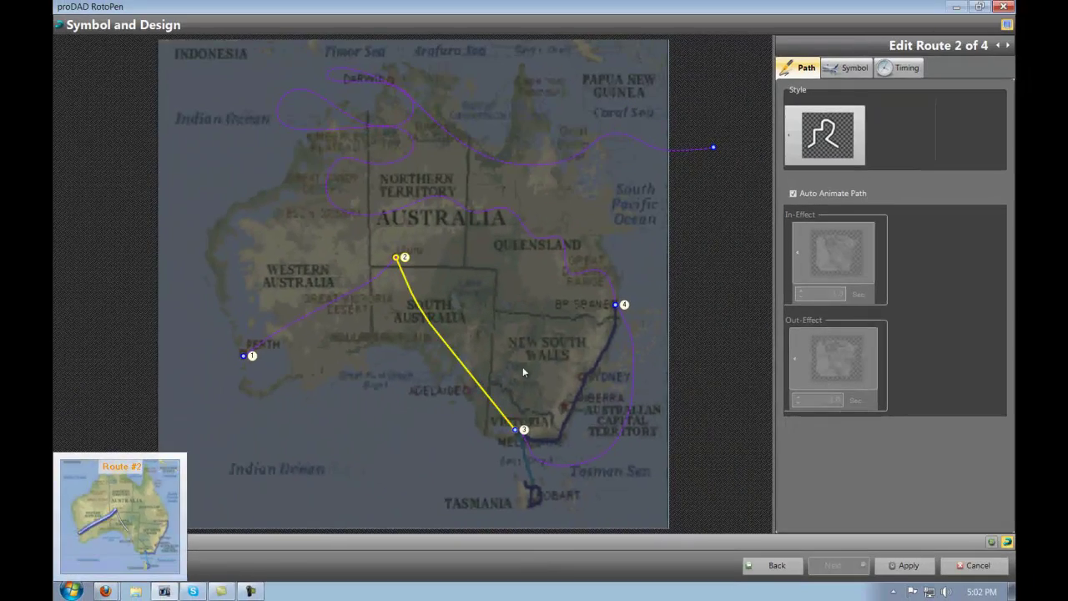
Give route 2 a red car traveler and a slanted red car retrace symbol
left_click(848, 68)
left_click(859, 132)
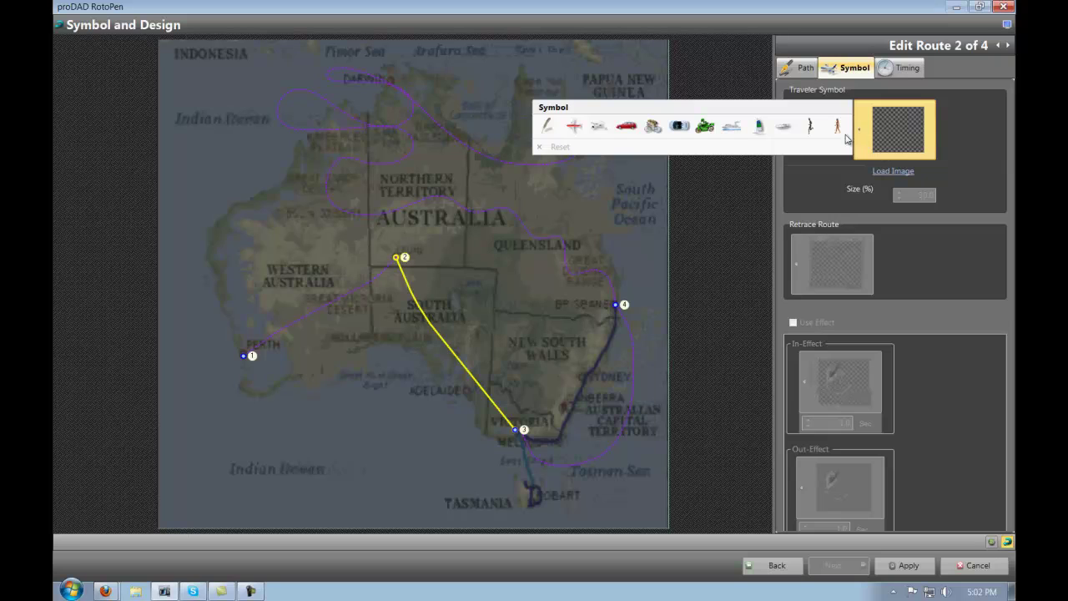
left_click(628, 127)
left_click(798, 272)
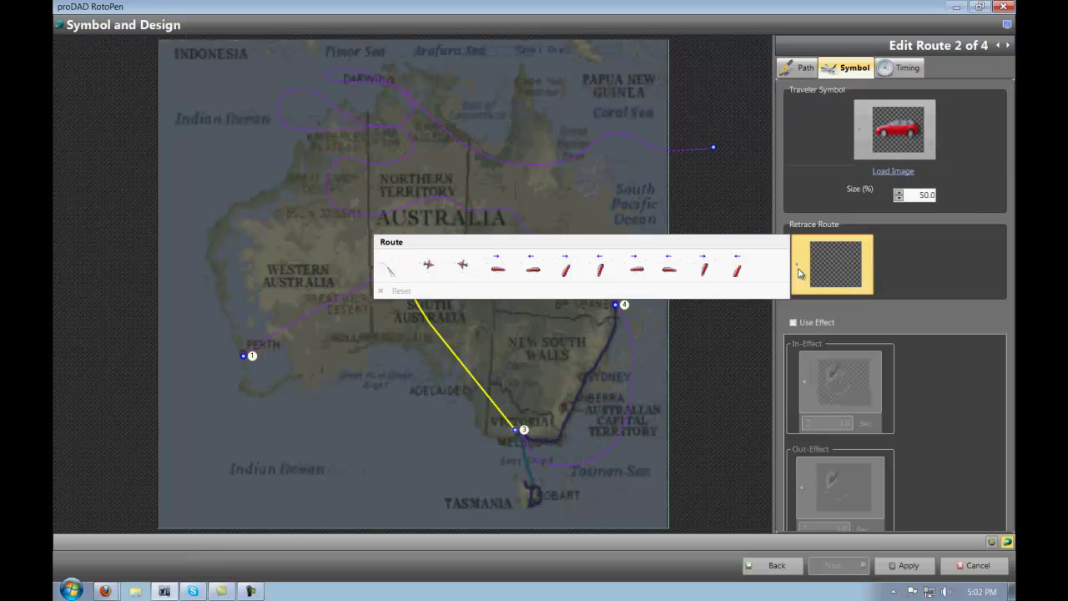
left_click(565, 268)
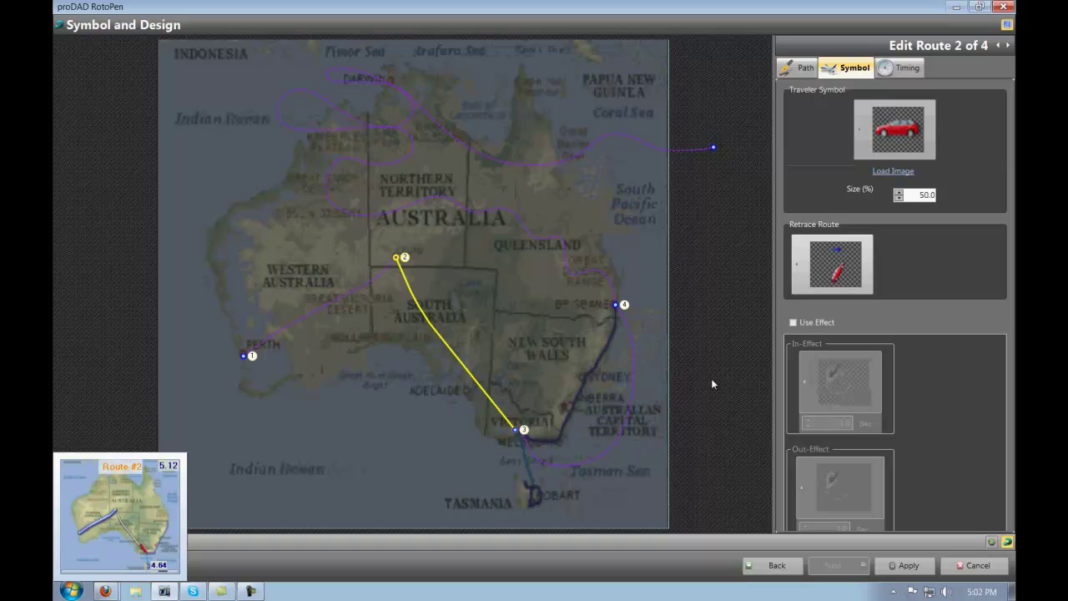
Select route 3 and make the sailboat its traveler symbol
left_click(622, 435)
left_click(855, 67)
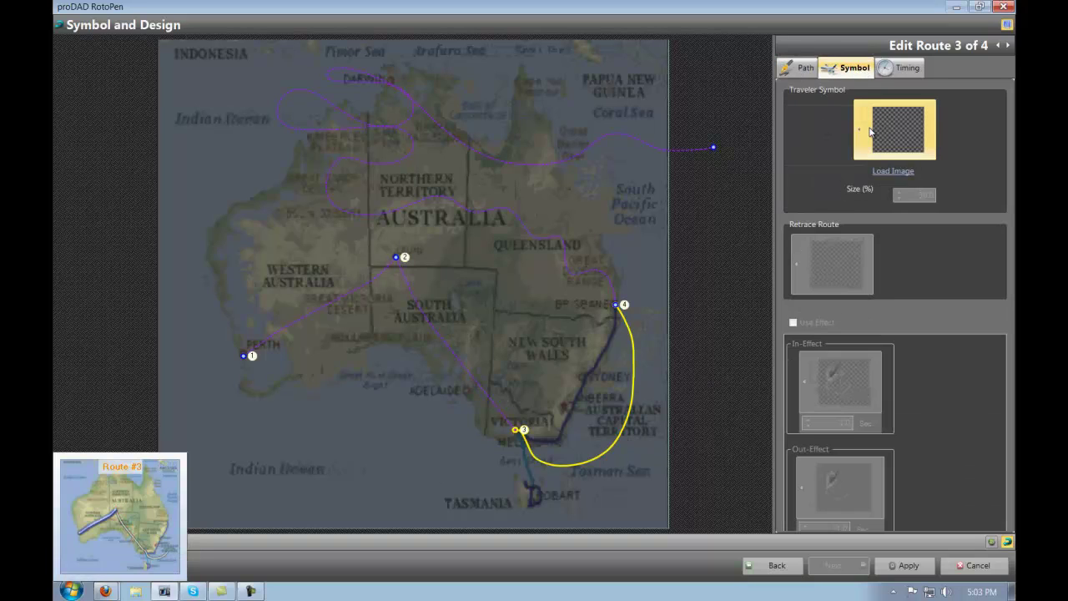
left_click(862, 133)
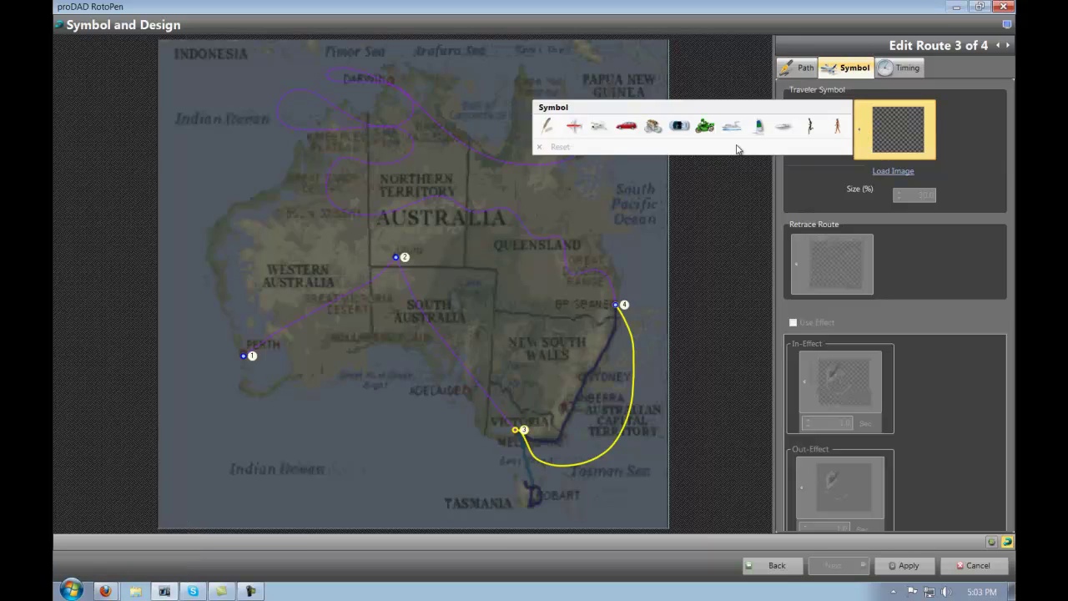
left_click(759, 125)
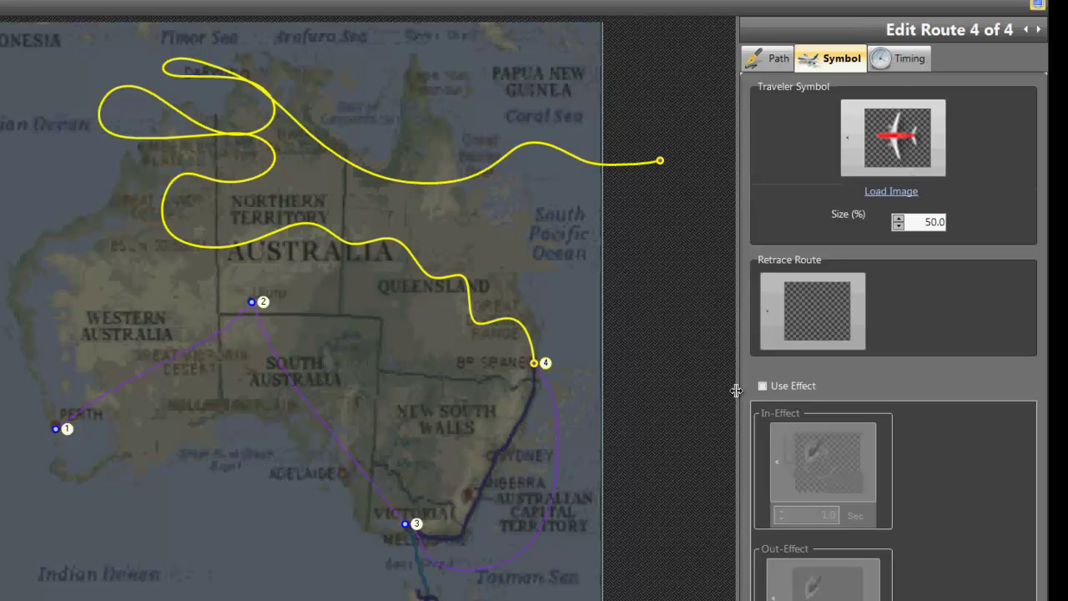
Turn off Auto Animate Path for route 4 and browse its in- and out-effect choices
left_click_drag(736, 390, 686, 389)
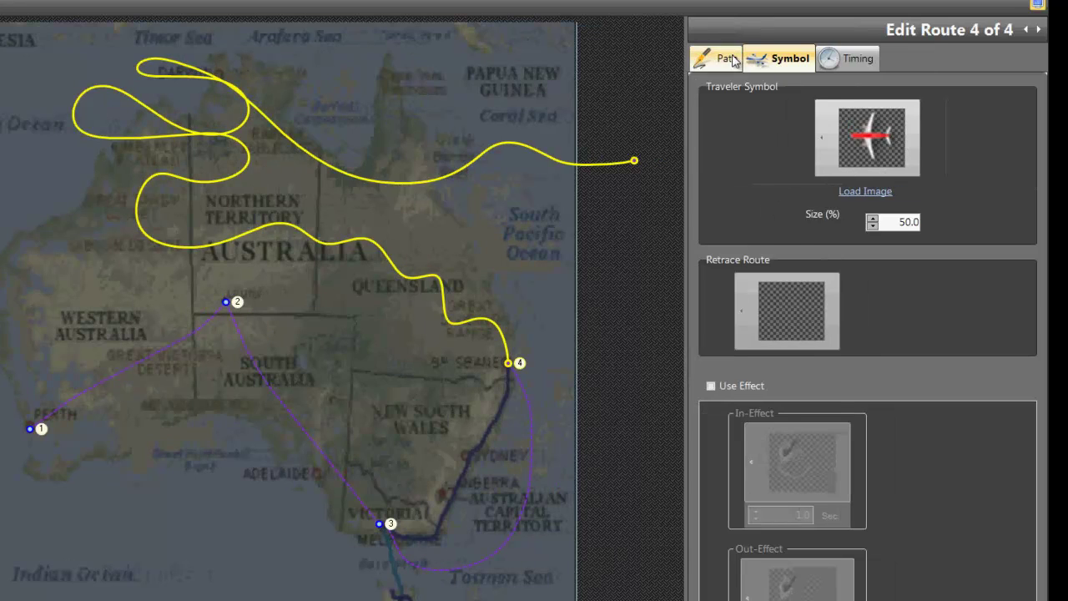
left_click(727, 58)
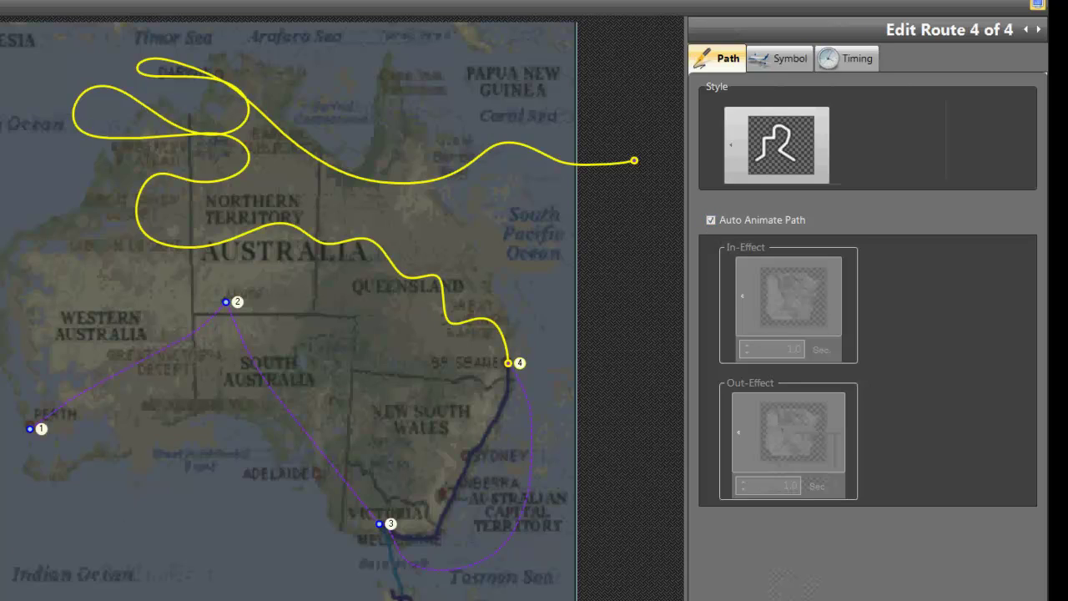
left_click(711, 221)
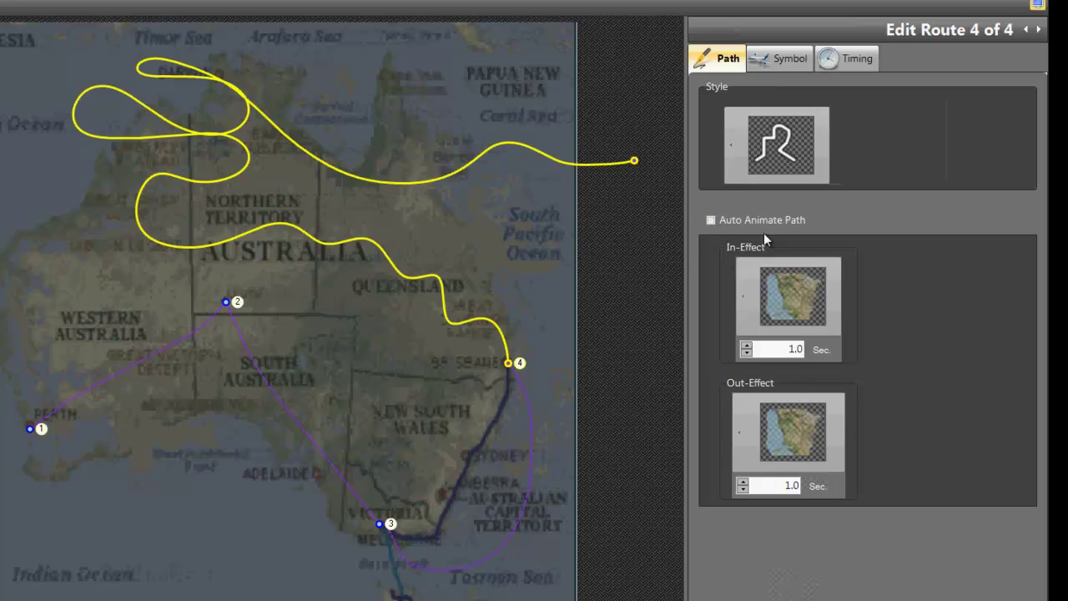
left_click(742, 295)
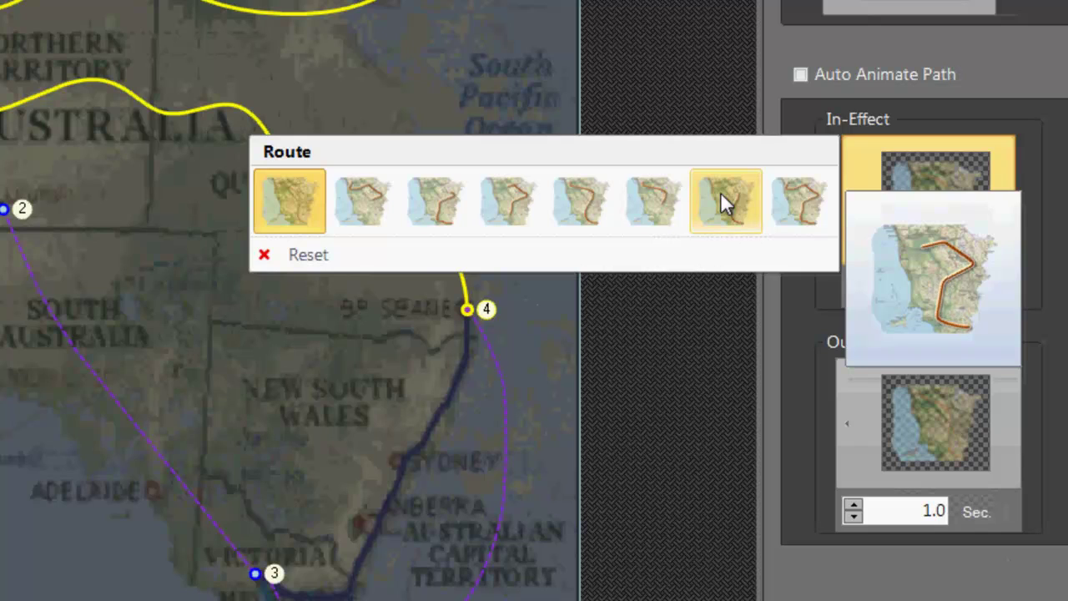
left_click(853, 426)
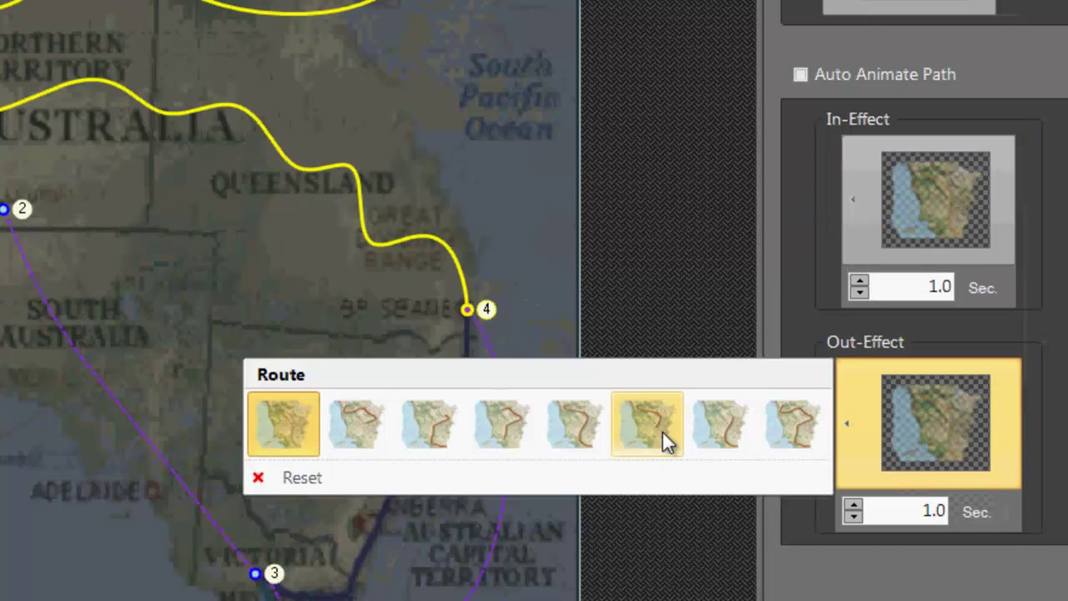
mouse_move(665, 441)
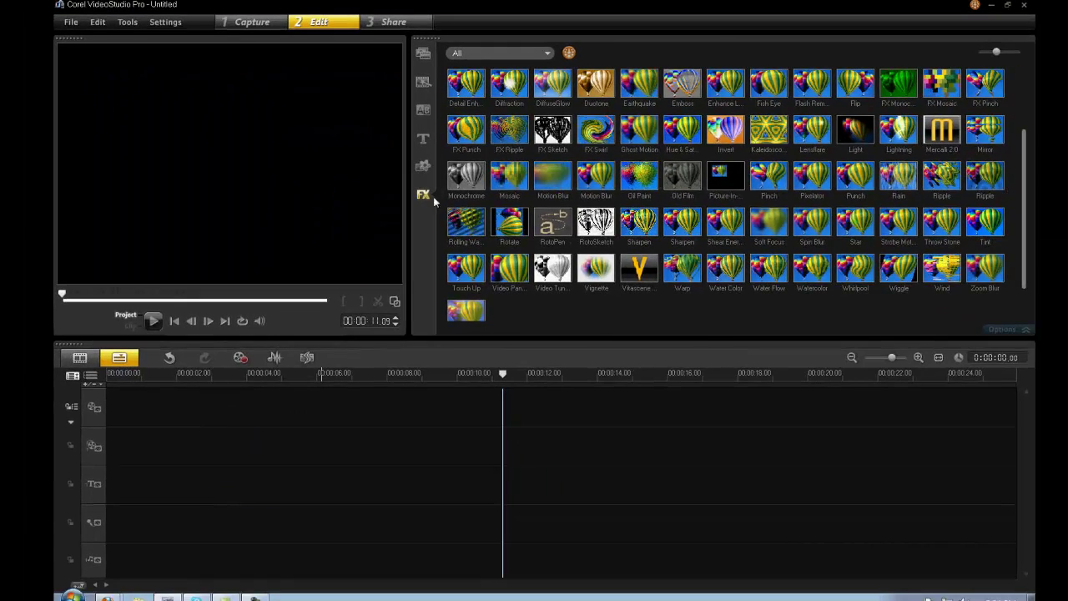
Place chest.jpg at the start of the video track and stretch the clip longer
left_click(423, 54)
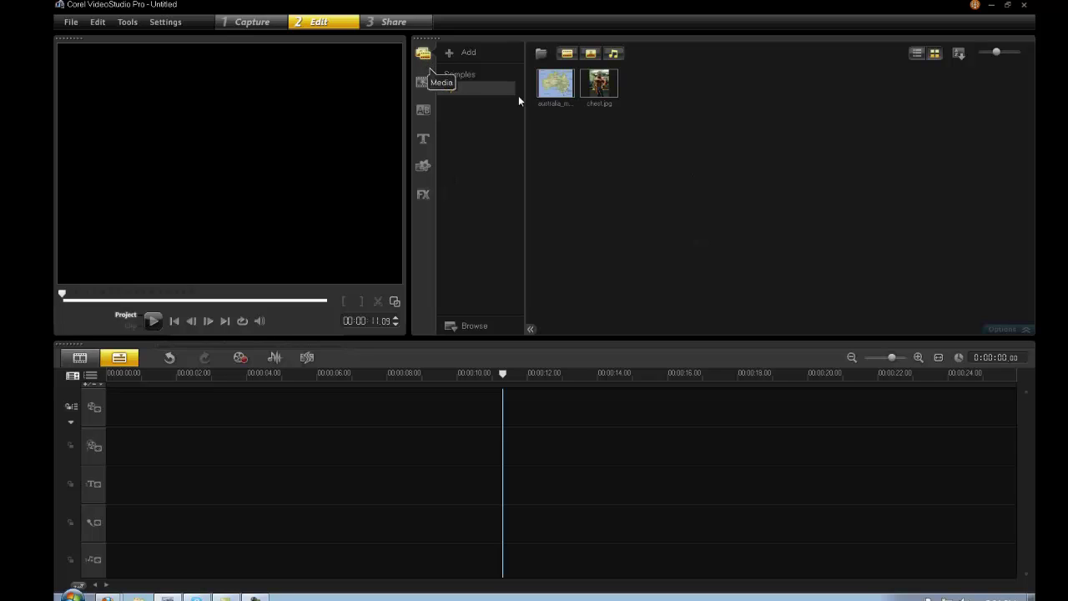
left_click(594, 87)
left_click_drag(485, 243, 304, 401)
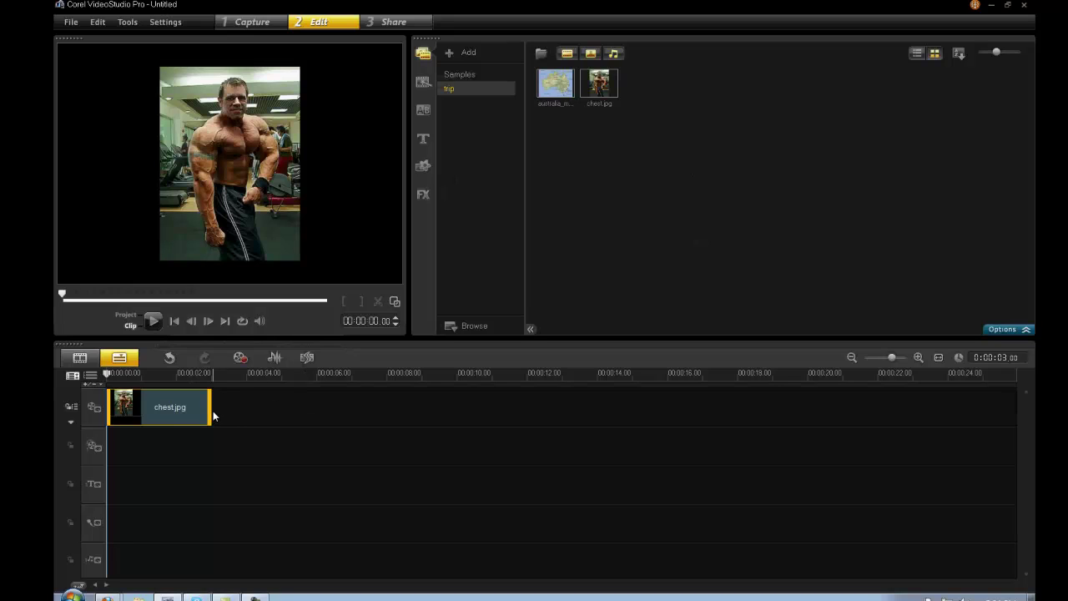
left_click_drag(211, 407, 672, 407)
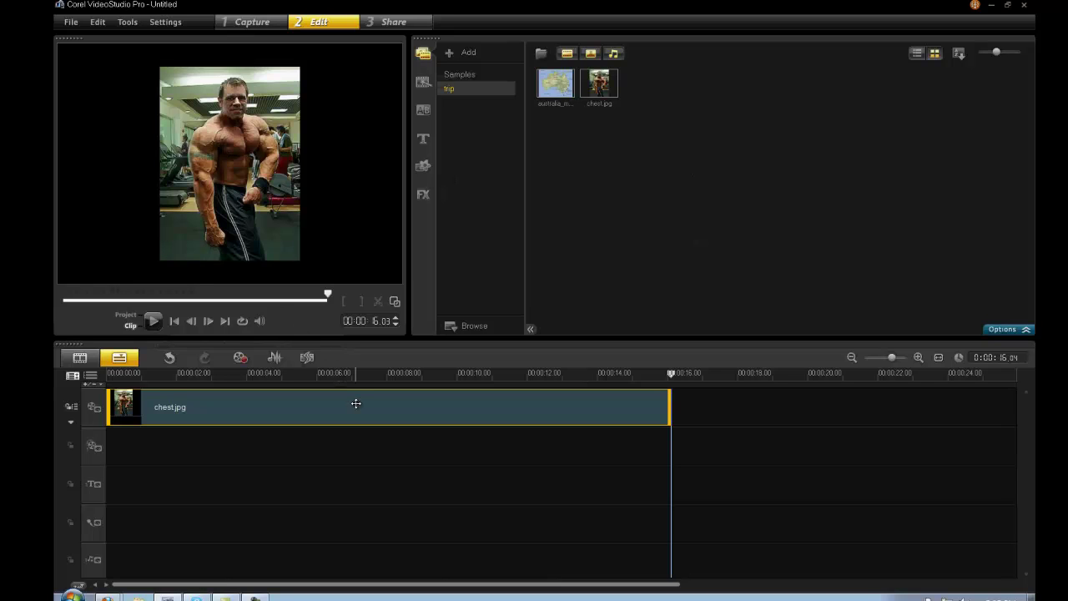
Apply the RotoPen filter to chest.jpg and open its Customize Filter editor
left_click(423, 194)
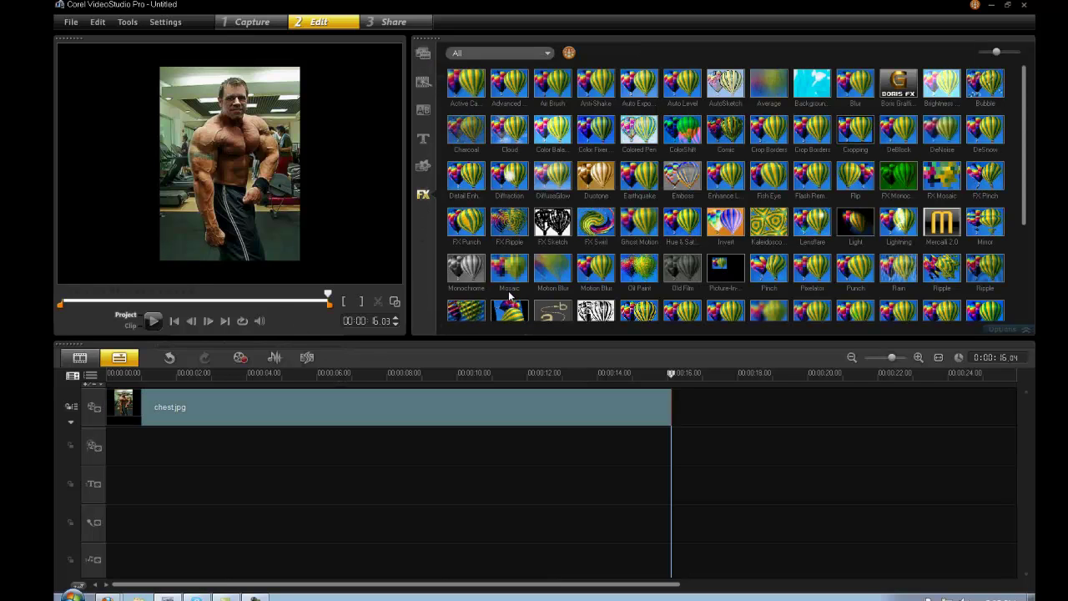
left_click(548, 311)
left_click_drag(544, 271, 496, 400)
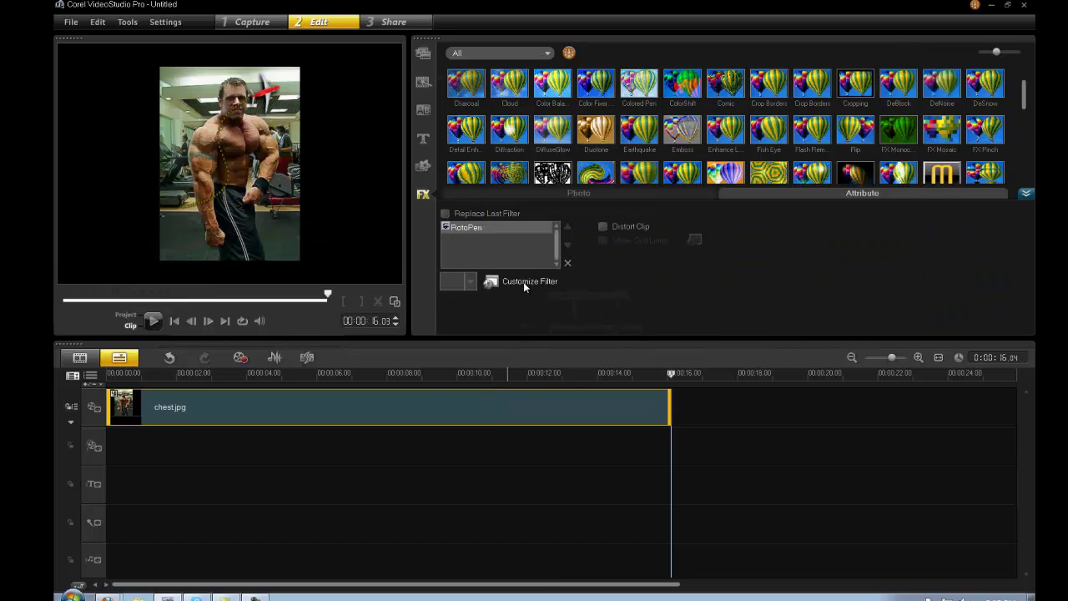
left_click(523, 282)
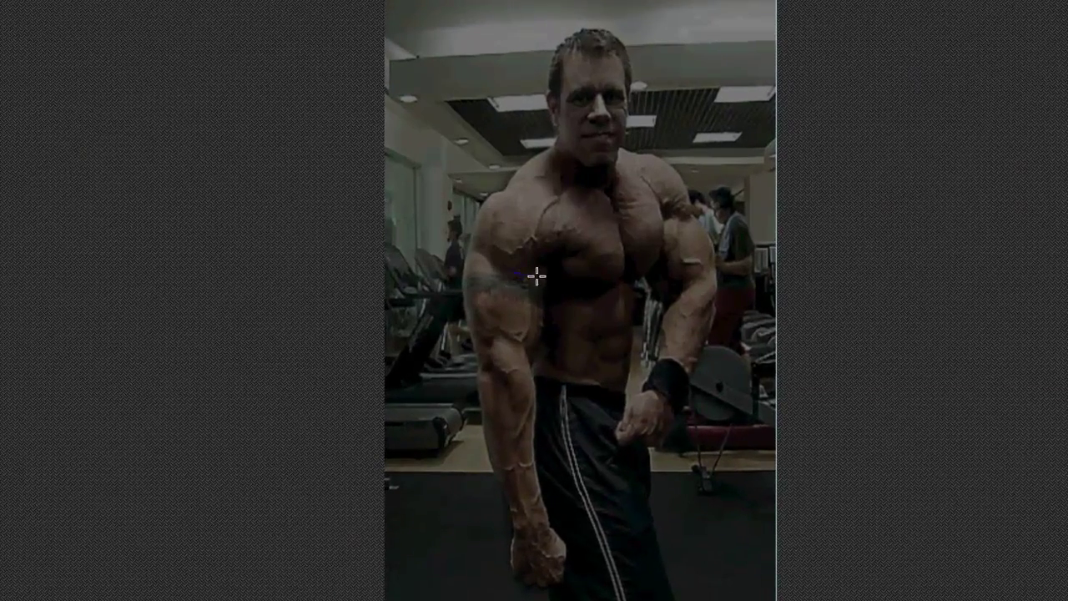
Draw a freehand loop around the deltoid and raise its Hold at End time to 5.0 seconds
mouse_move(537, 276)
left_mouse_down()
mouse_move(572, 214)
mouse_move(554, 190)
mouse_move(476, 179)
mouse_move(460, 213)
mouse_move(467, 249)
mouse_move(509, 277)
left_mouse_up()
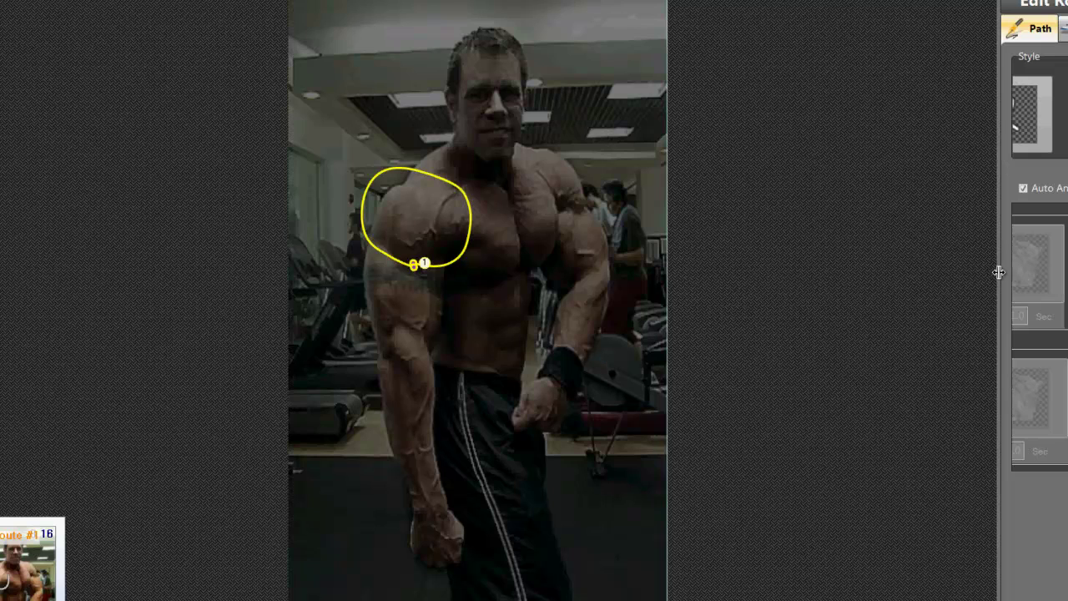
left_click_drag(996, 270, 780, 281)
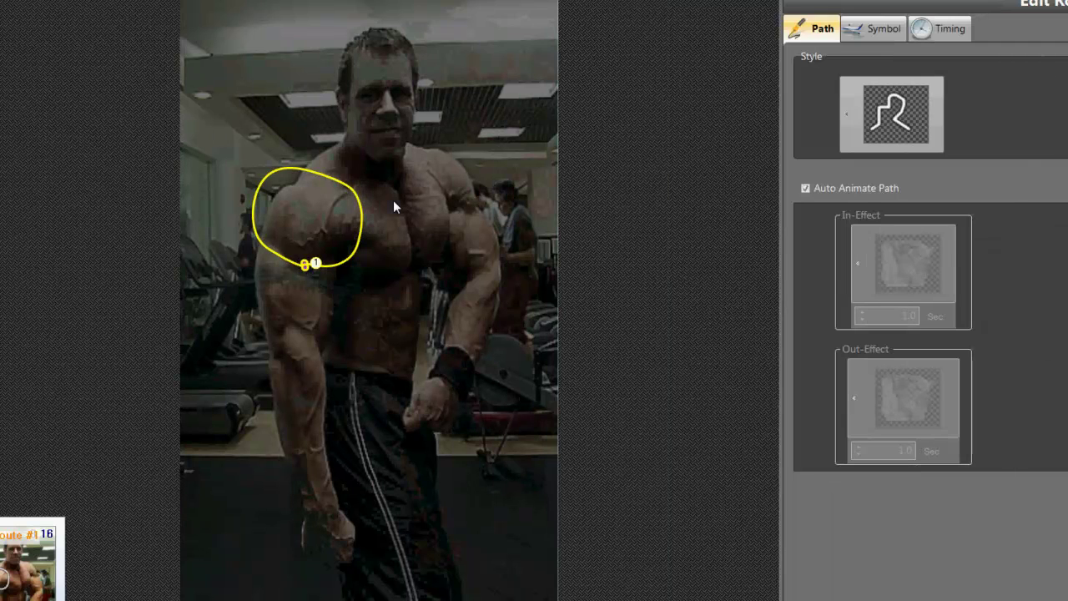
left_click(961, 32)
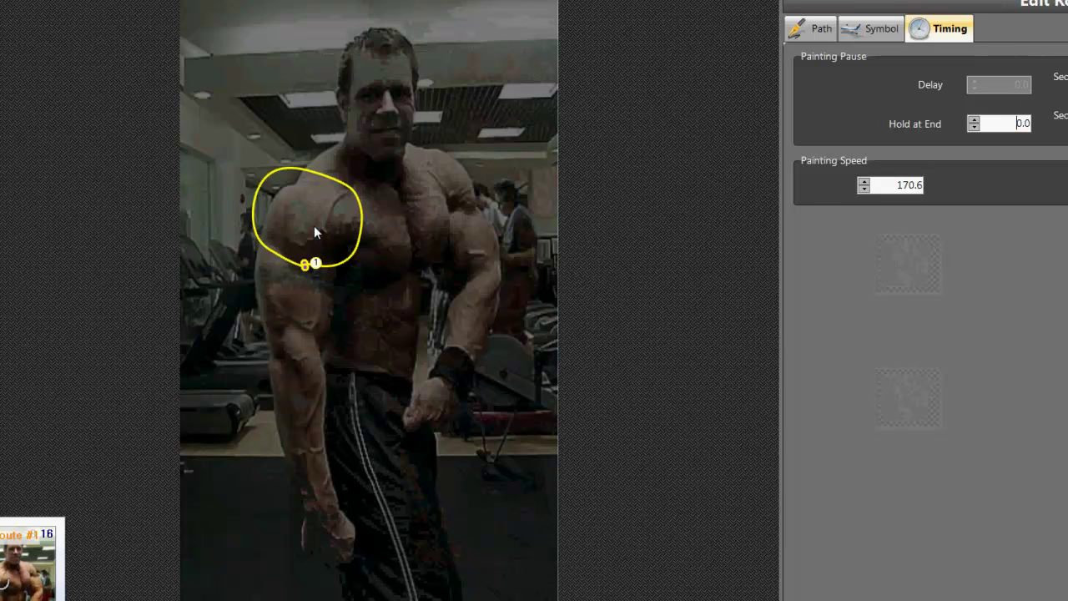
left_click(974, 120)
left_click(973, 120)
left_click(974, 120)
left_click(973, 120)
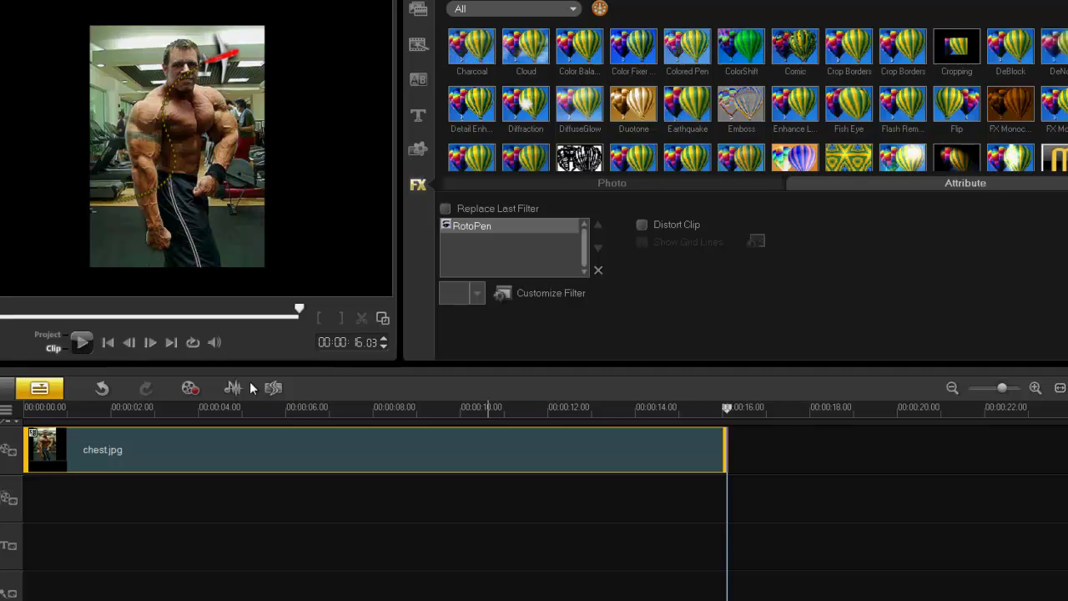
Play and pause the chest.jpg preview to check the shoulder circle, then reopen RotoPen
left_click(108, 342)
left_click(84, 342)
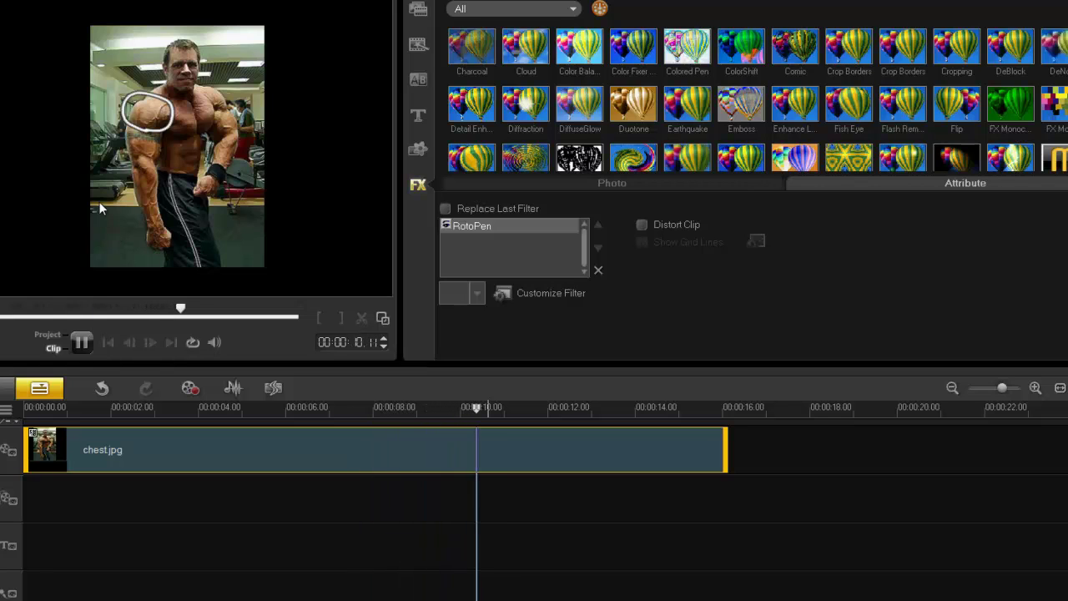
left_click(80, 342)
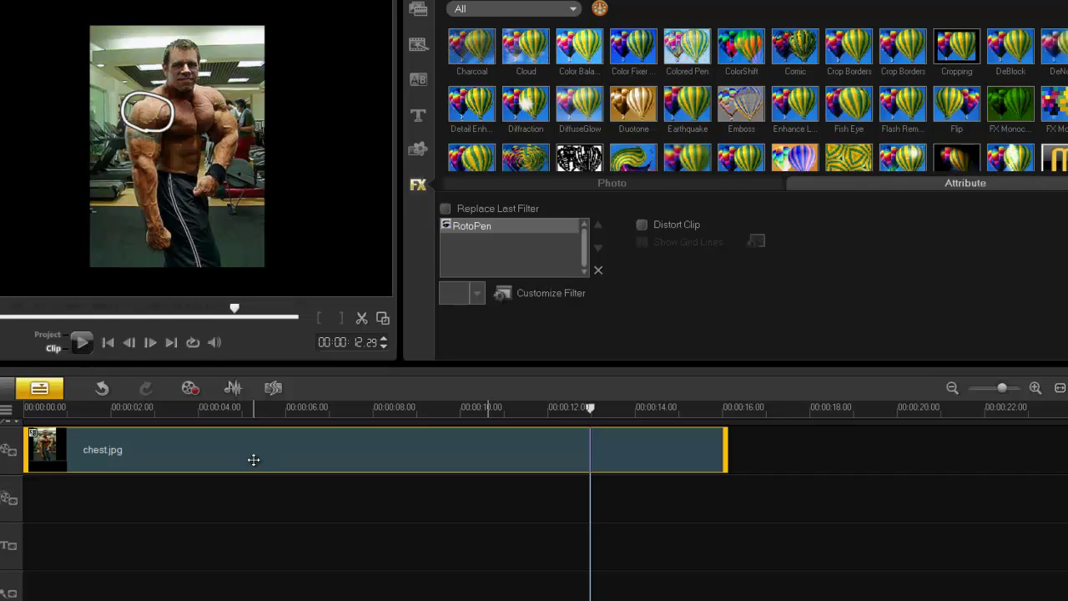
left_click(549, 294)
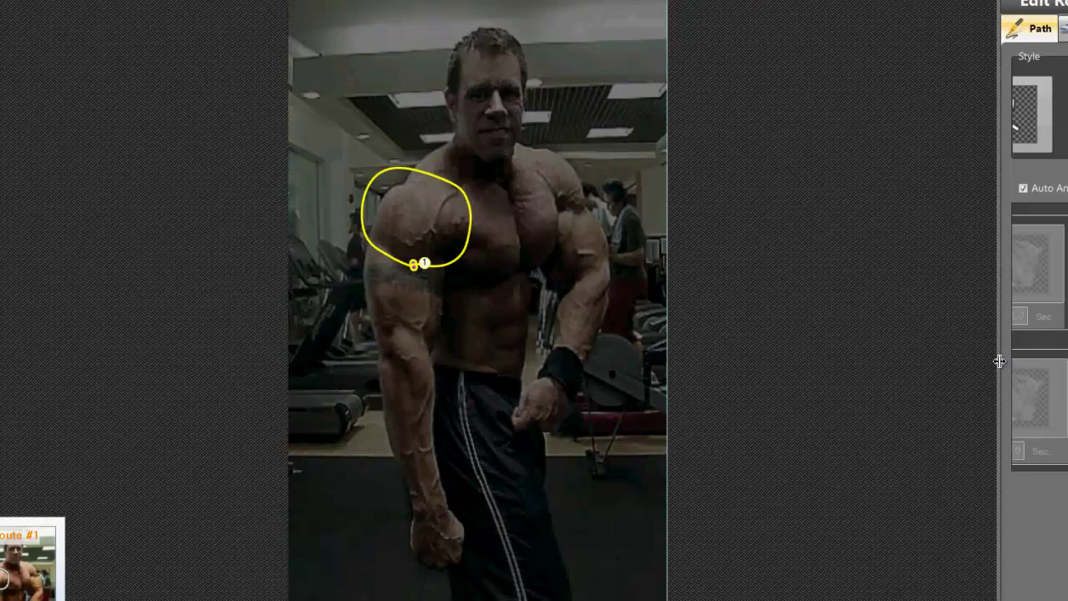
Widen the Edit Route panel and show the circle's Timing settings (Hold at End 5.0)
left_click_drag(1000, 360, 808, 393)
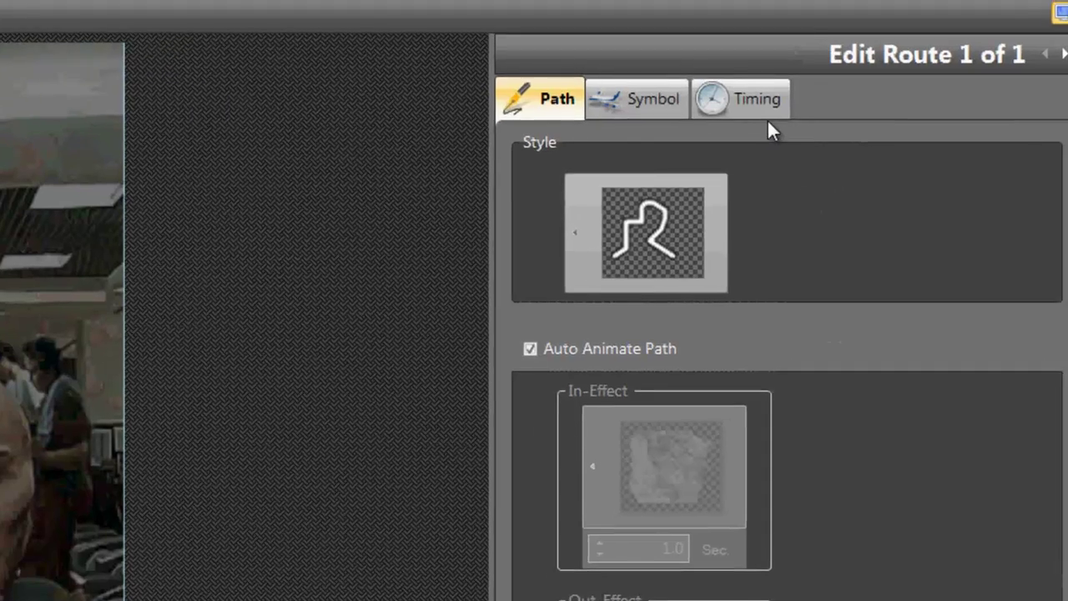
left_click(762, 106)
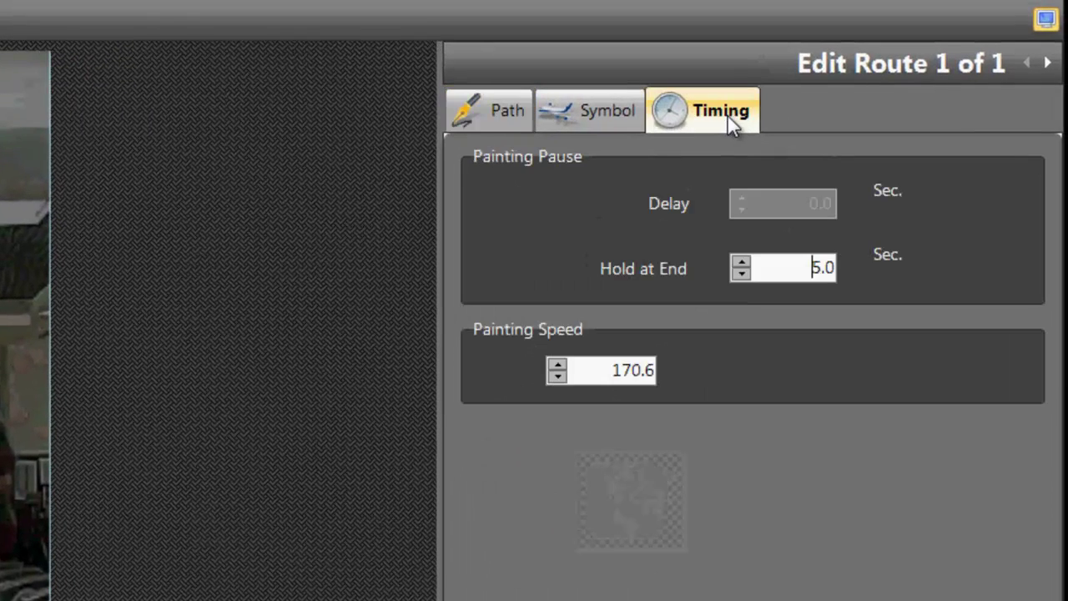